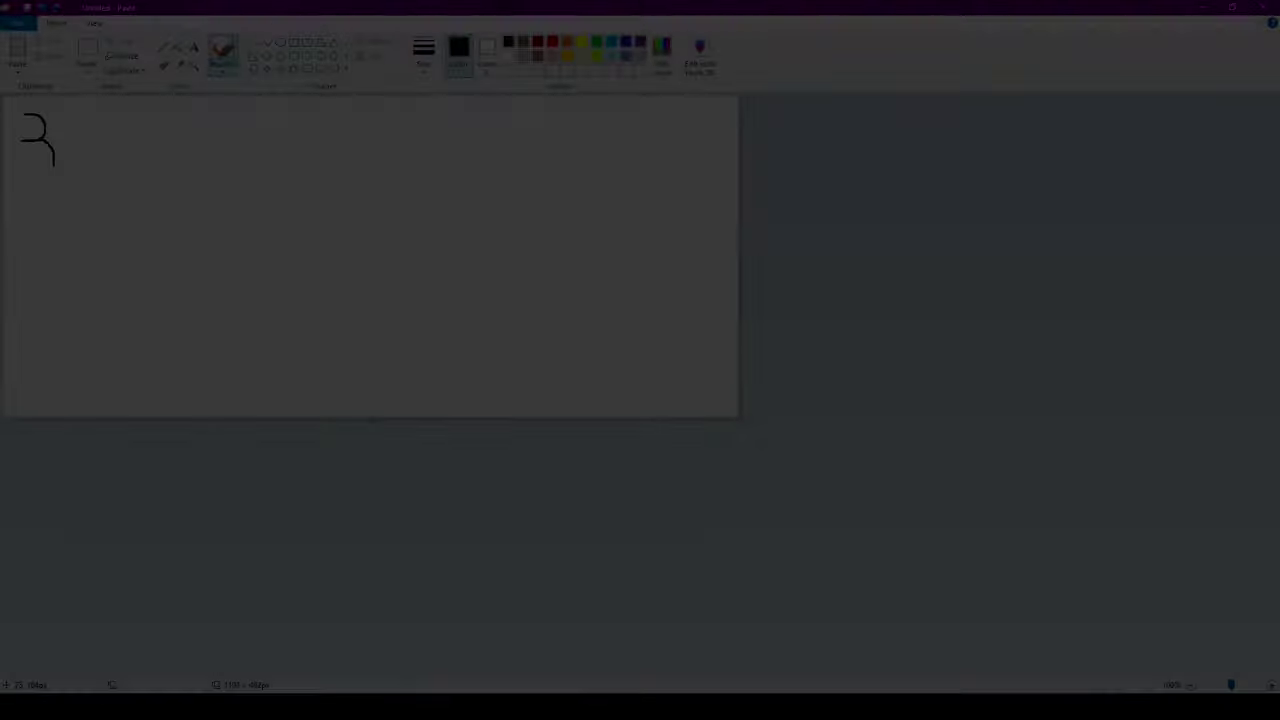
Handwrite "3 Hours" with a smiley face and, below it, "CHAT GPT" with a sad face, undoing the misdrawn letter.
{"action": "mouse_move", "coordinate": [90, 118]}
{"action": "left_mouse_down"}
{"action": "mouse_move", "coordinate": [210, 160]}
{"action": "mouse_move", "coordinate": [287, 162]}
{"action": "mouse_move", "coordinate": [388, 140]}
{"action": "left_mouse_up"}
{"action": "left_click", "coordinate": [352, 146]}
{"action": "left_click_drag", "start_coordinate": [50, 225], "coordinate": [140, 265]}
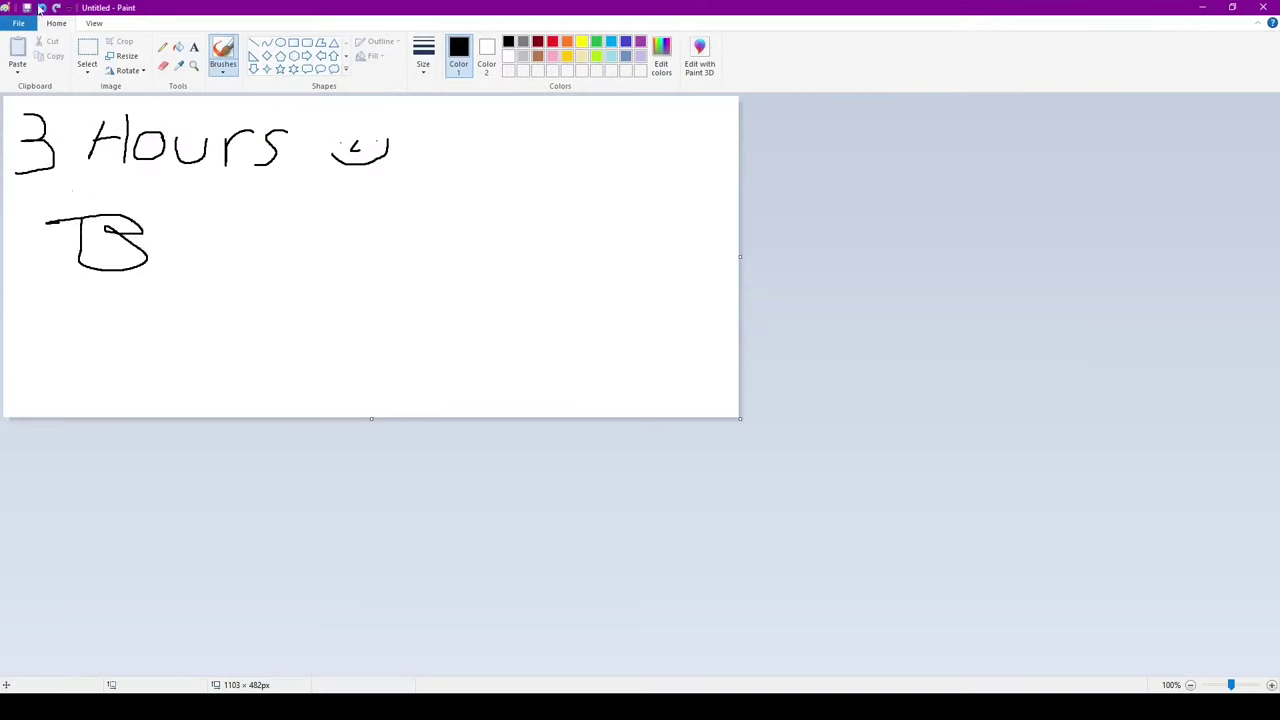
{"action": "key", "text": "ctrl+z"}
{"action": "mouse_move", "coordinate": [88, 212]}
{"action": "left_mouse_down"}
{"action": "mouse_move", "coordinate": [165, 240]}
{"action": "mouse_move", "coordinate": [396, 242]}
{"action": "mouse_move", "coordinate": [418, 272]}
{"action": "left_mouse_up"}
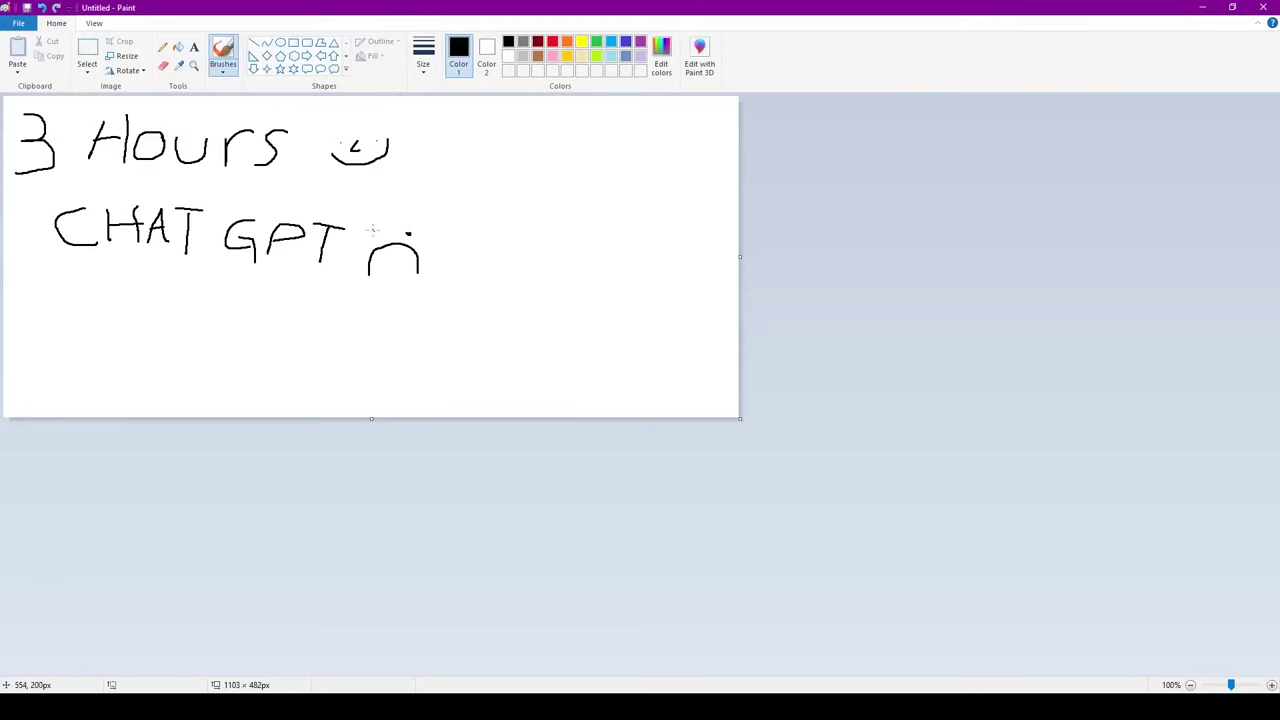
{"action": "left_click", "coordinate": [373, 233]}
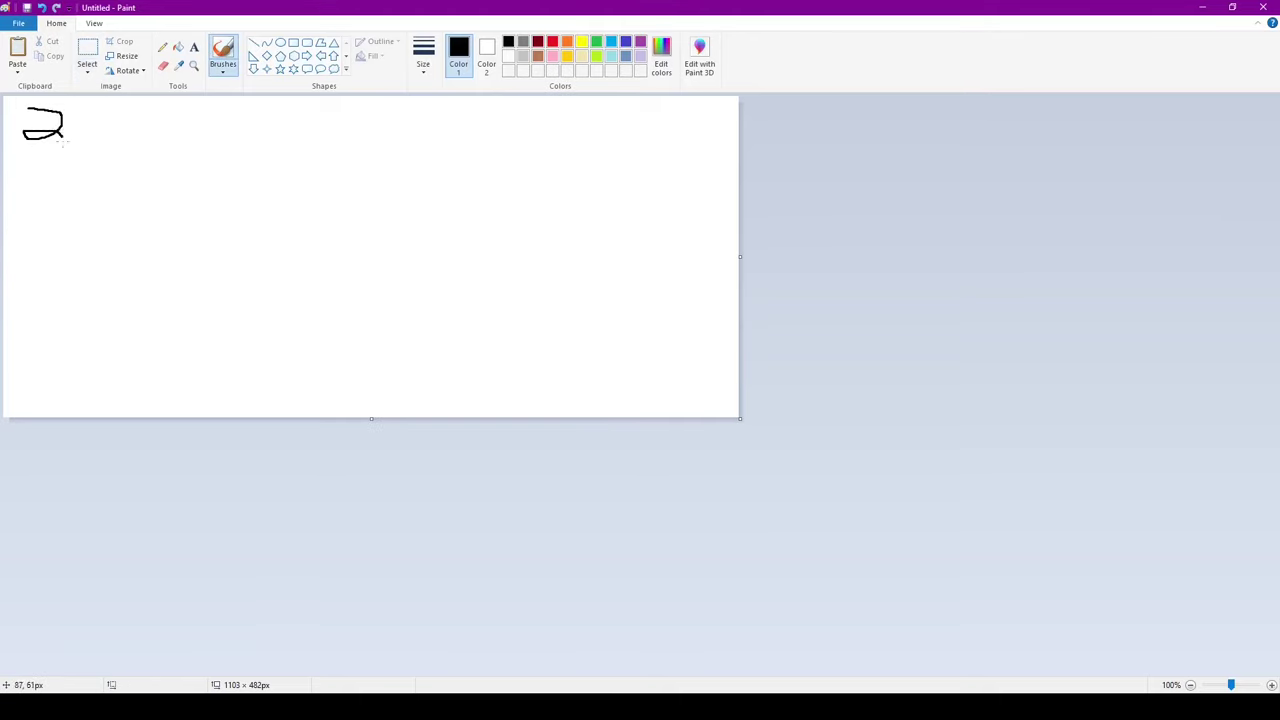
Draw freehand brush lettering across the upper part of the blank canvas.
{"action": "mouse_move", "coordinate": [63, 141]}
{"action": "left_mouse_down"}
{"action": "mouse_move", "coordinate": [242, 130]}
{"action": "mouse_move", "coordinate": [389, 160]}
{"action": "mouse_move", "coordinate": [305, 208]}
{"action": "left_mouse_up"}
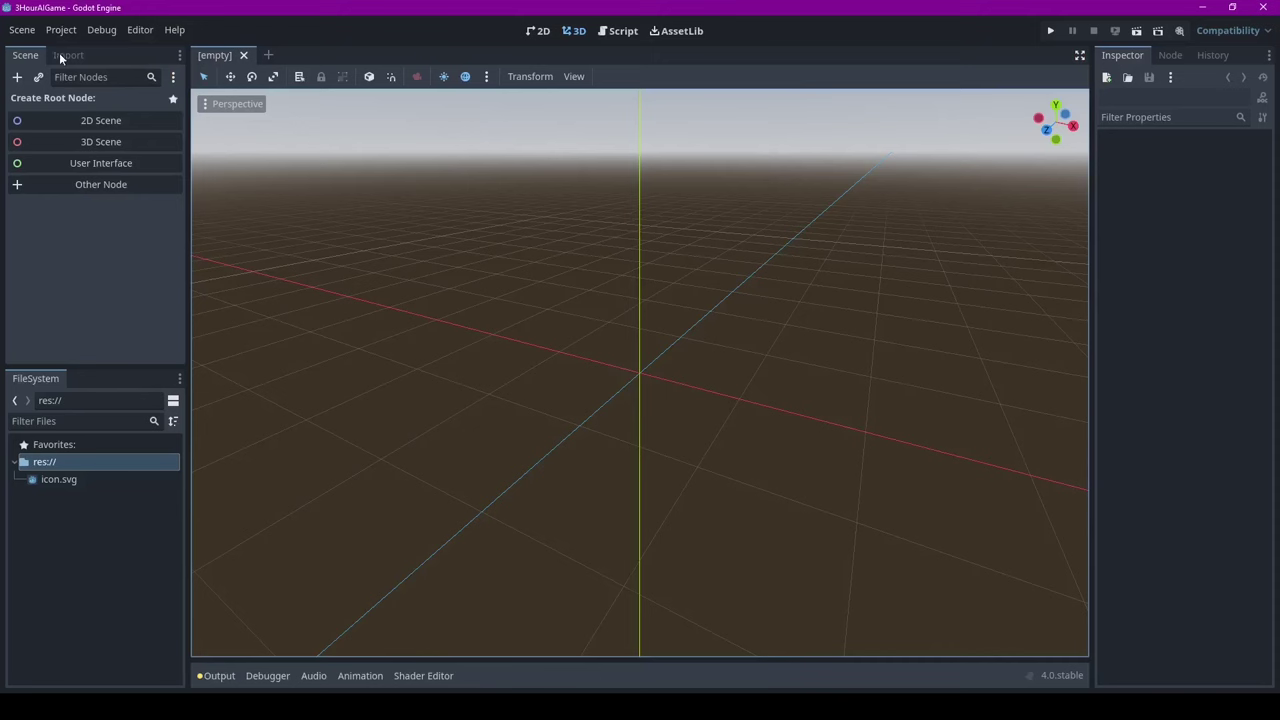
{"action": "left_click", "coordinate": [22, 30]}
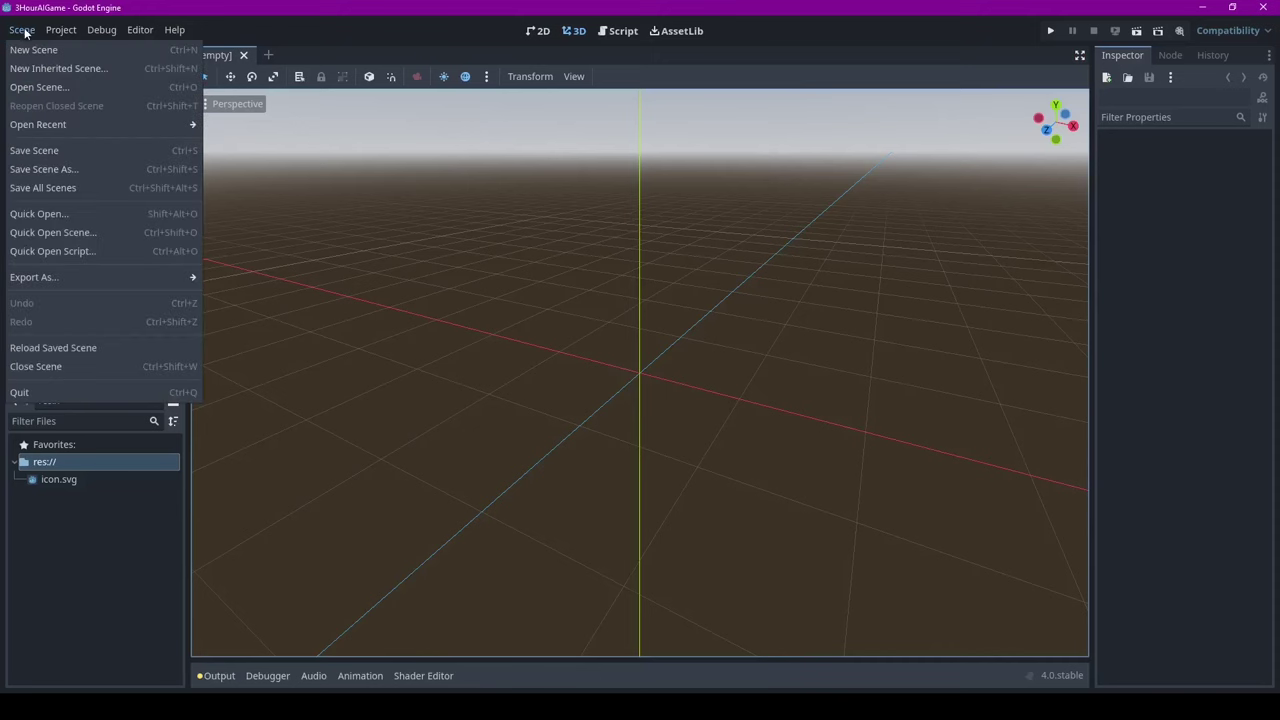
{"action": "left_click", "coordinate": [680, 199]}
{"action": "left_click", "coordinate": [538, 31]}
{"action": "left_click", "coordinate": [617, 31]}
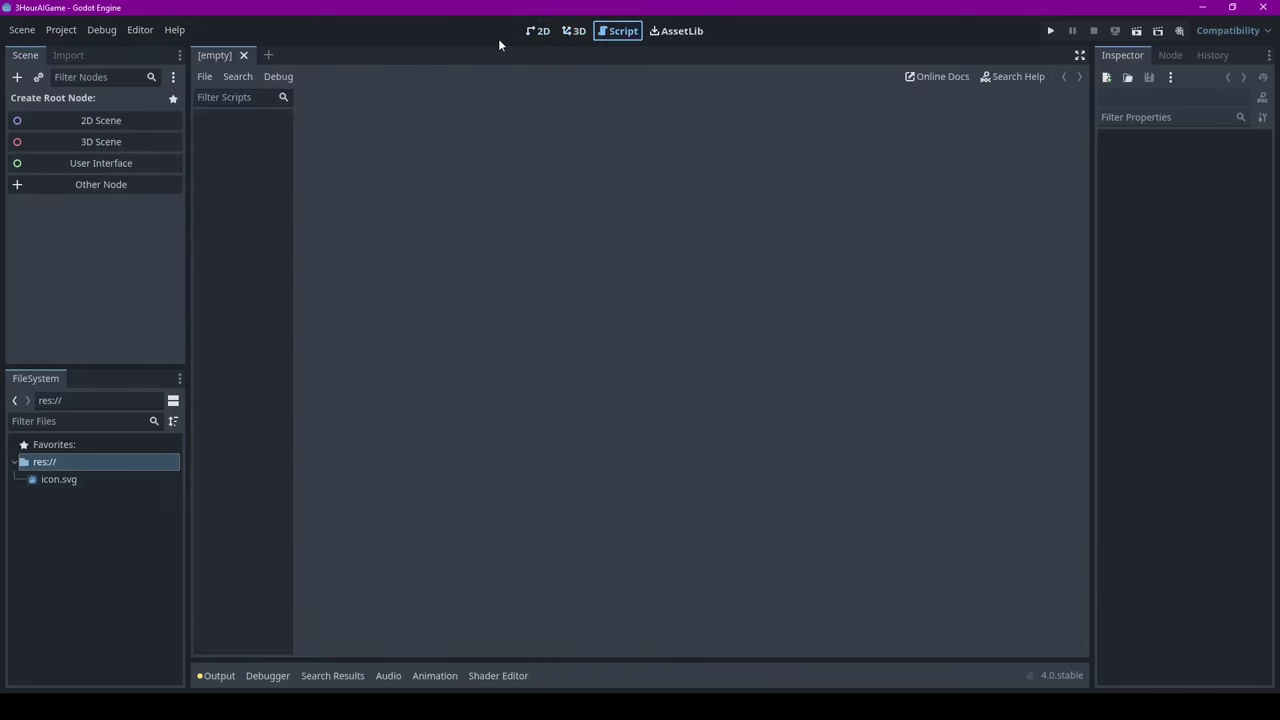
{"action": "left_click", "coordinate": [540, 32]}
{"action": "left_click", "coordinate": [575, 31]}
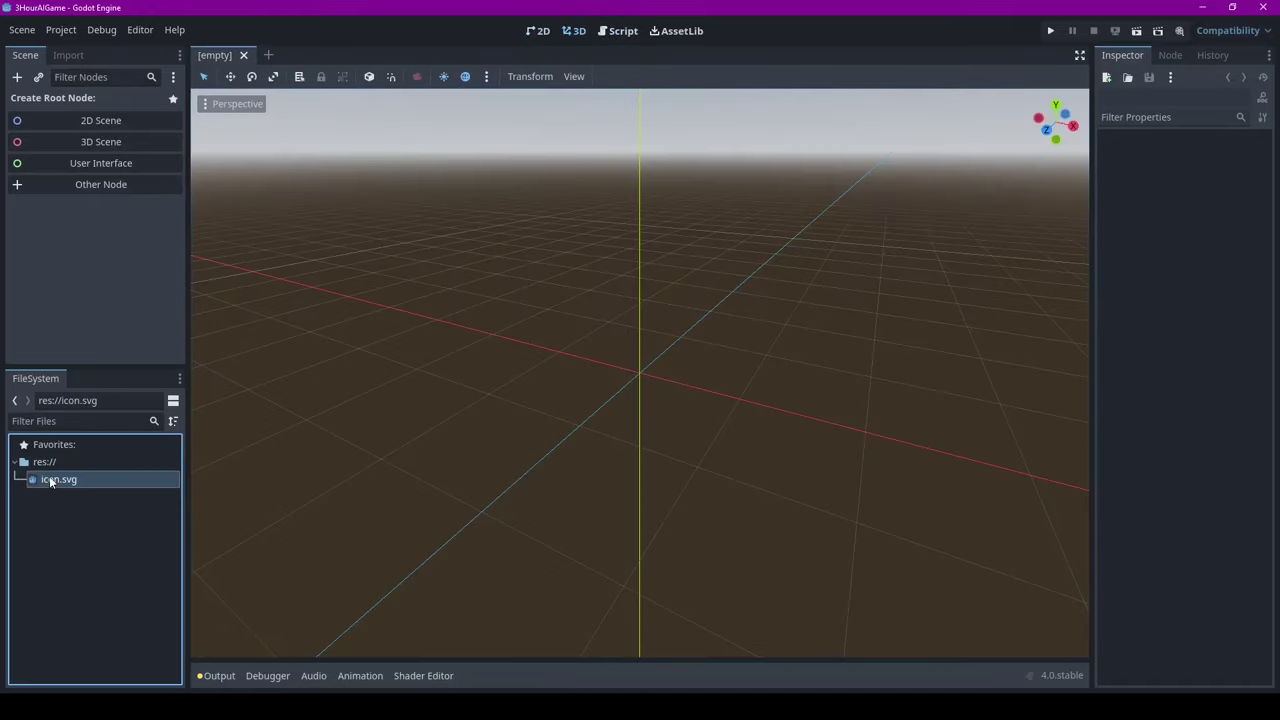
{"action": "left_click", "coordinate": [250, 522]}
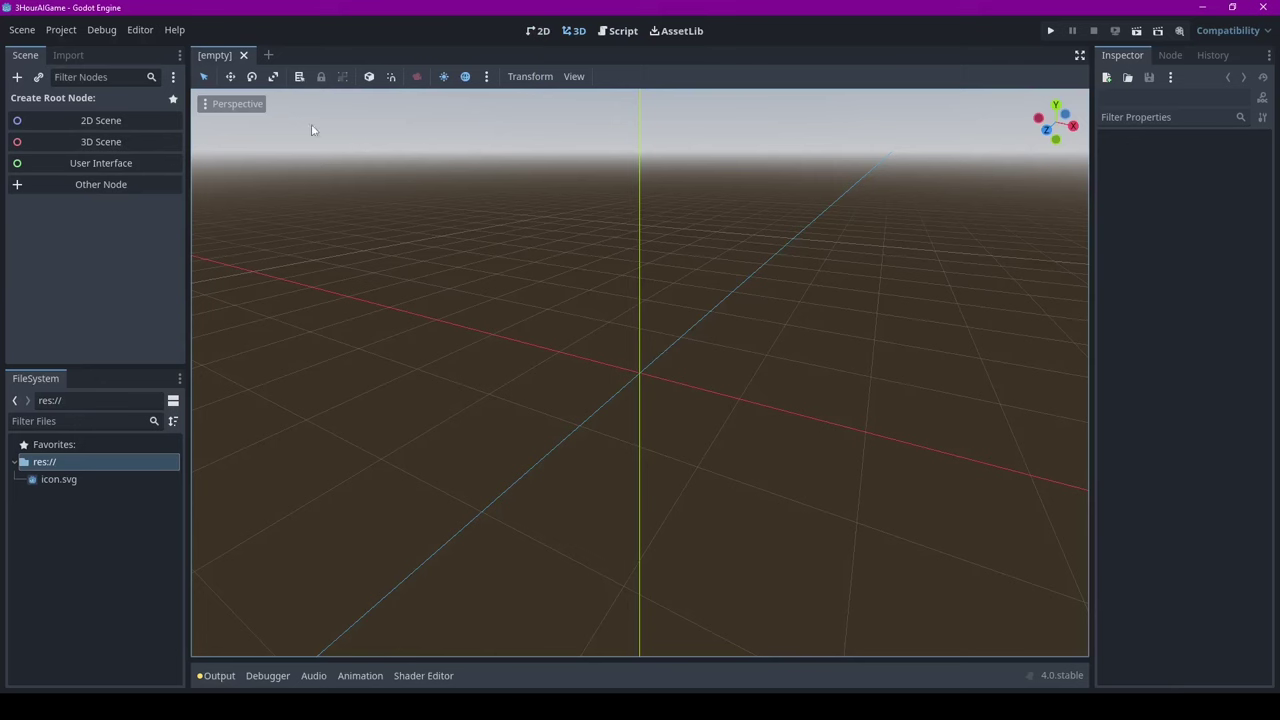
Switch to the browser and start the 3-hour countdown timer.
{"action": "left_click", "coordinate": [1203, 7]}
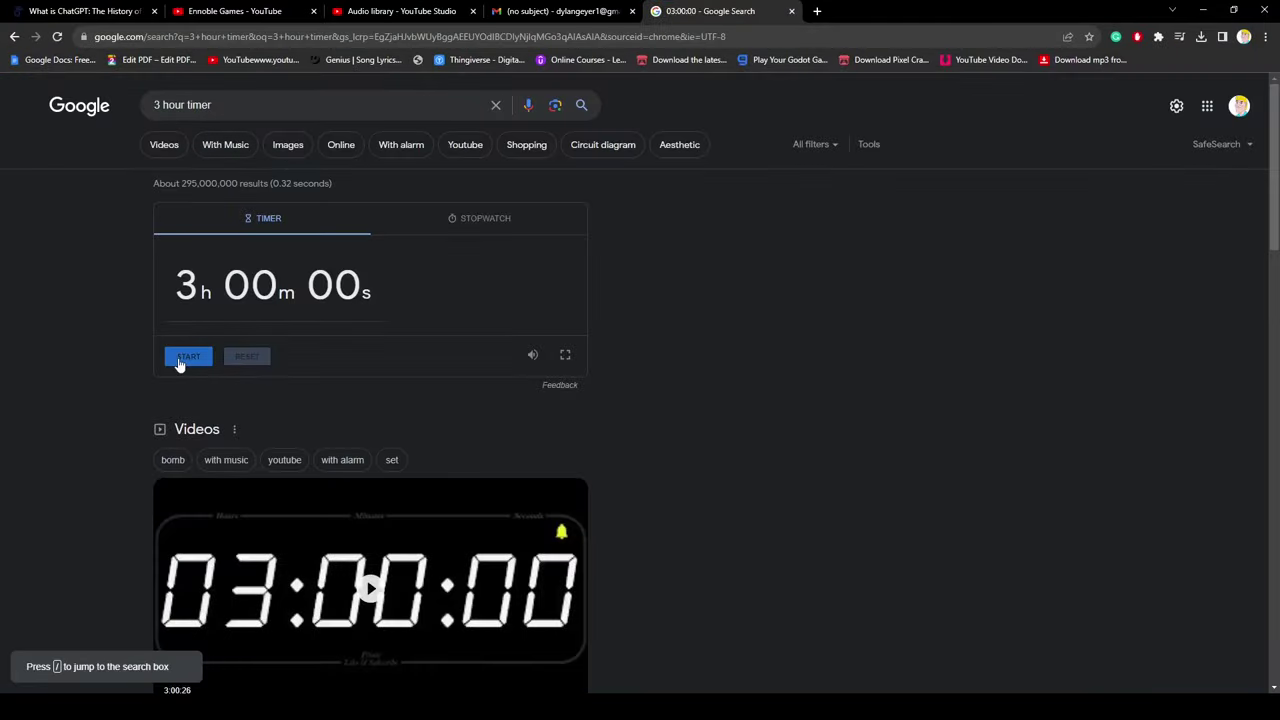
{"action": "left_click", "coordinate": [181, 361]}
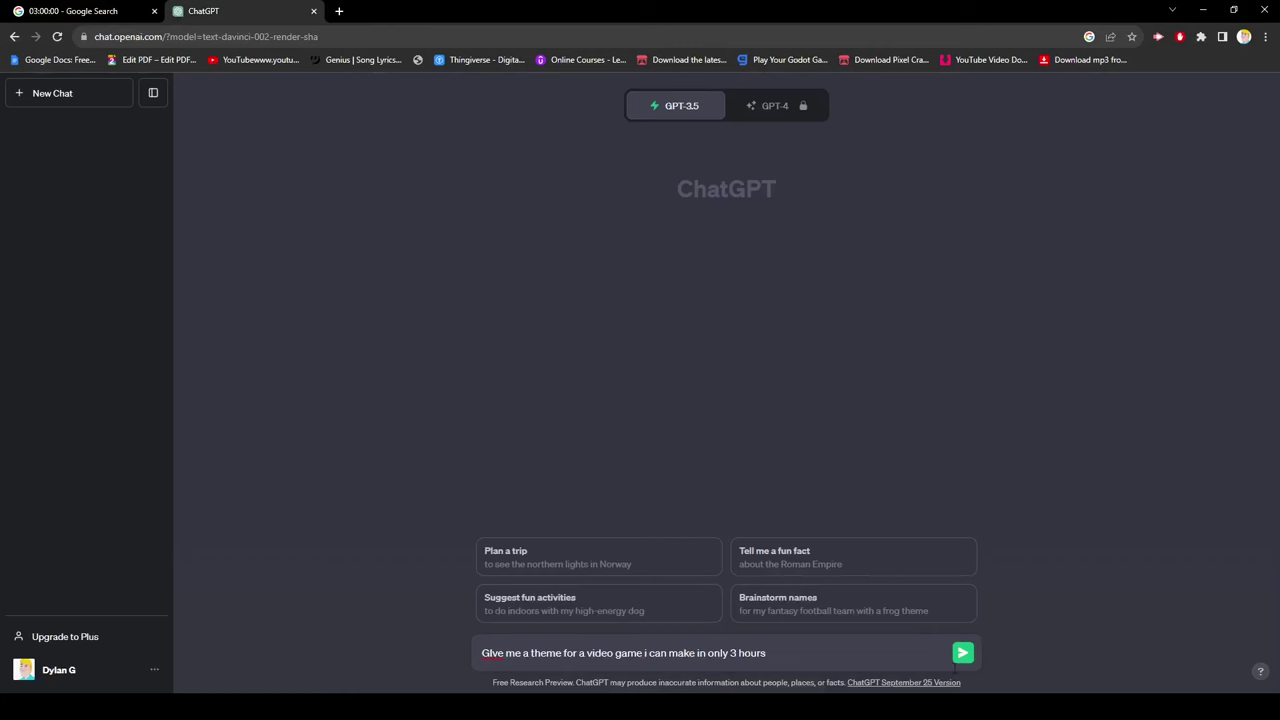
Ask ChatGPT for a theme for a video game that can be made in only 3 hours, and highlight the suggested theme.
{"action": "key", "text": "Return"}
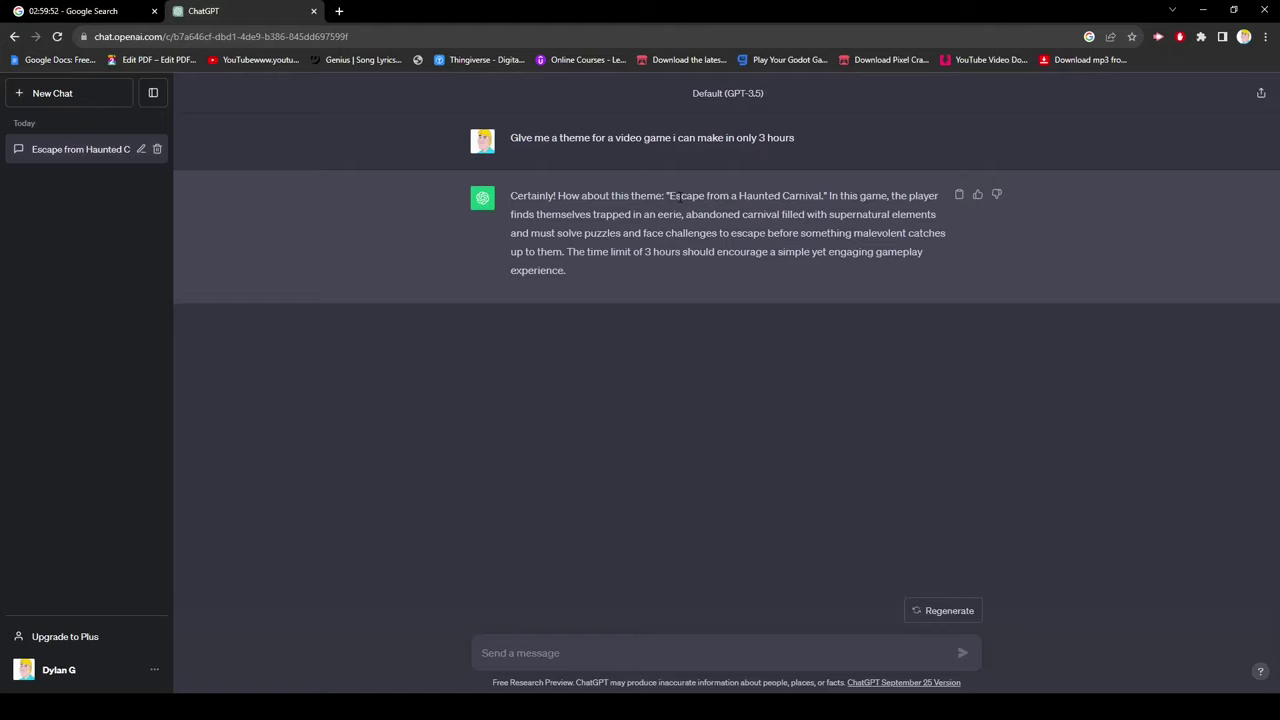
{"action": "left_click_drag", "start_coordinate": [668, 196], "coordinate": [820, 196]}
{"action": "left_click_drag", "start_coordinate": [560, 233], "coordinate": [671, 233]}
{"action": "left_click", "coordinate": [776, 295]}
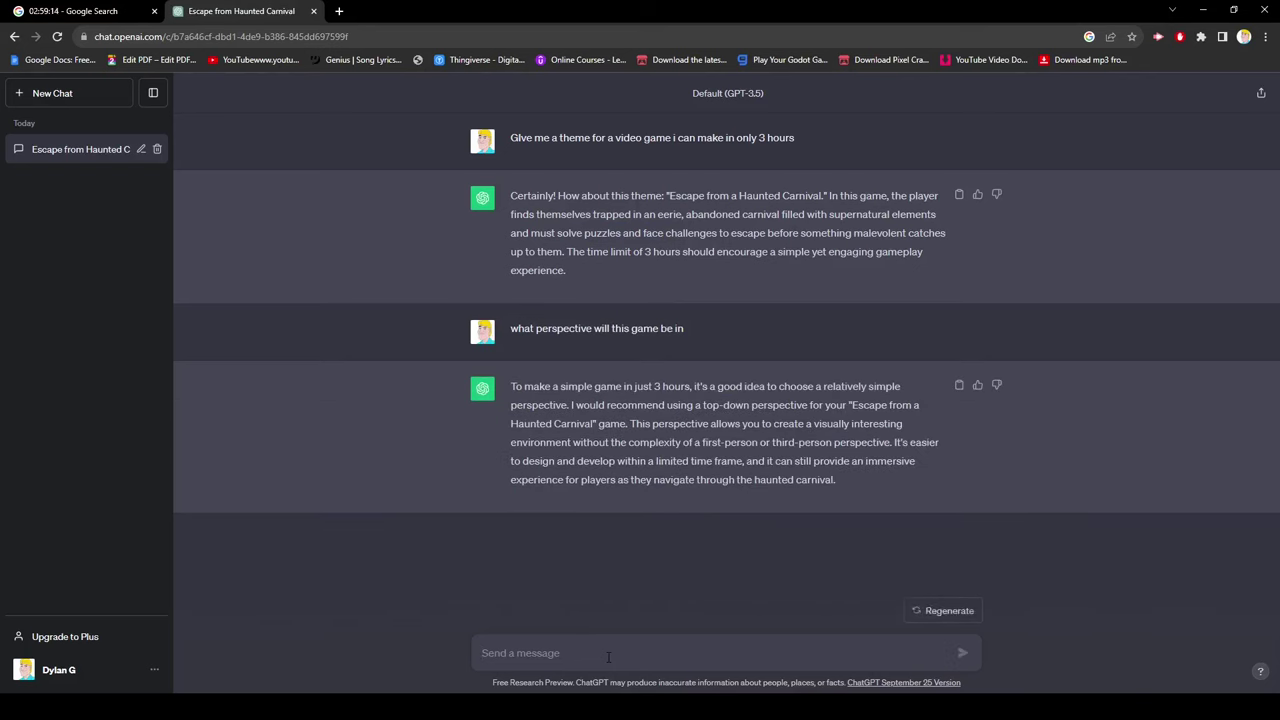
Highlight the recommended perspective in ChatGPT's reply about the game's perspective.
{"action": "left_click_drag", "start_coordinate": [694, 405], "coordinate": [810, 405]}
{"action": "left_click", "coordinate": [760, 497]}
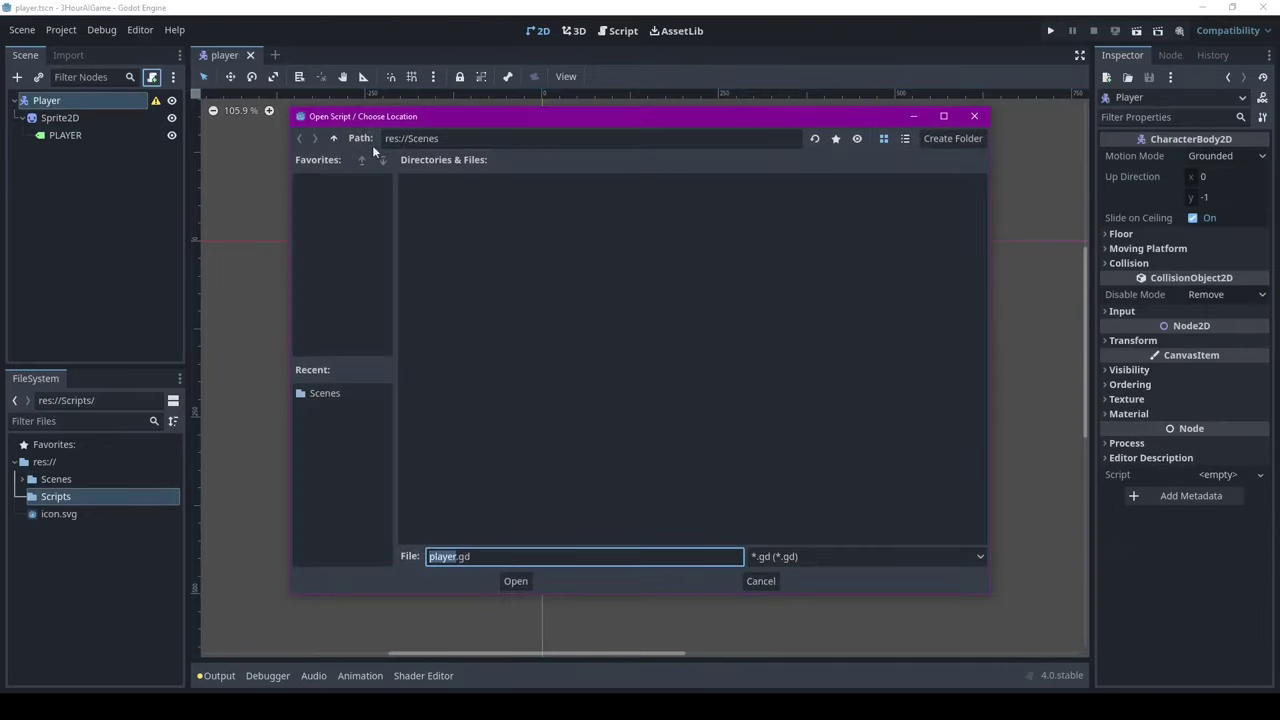
Choose the project's Scripts folder as the location for the player.gd script.
{"action": "left_click", "coordinate": [335, 139]}
{"action": "double_click", "coordinate": [505, 212]}
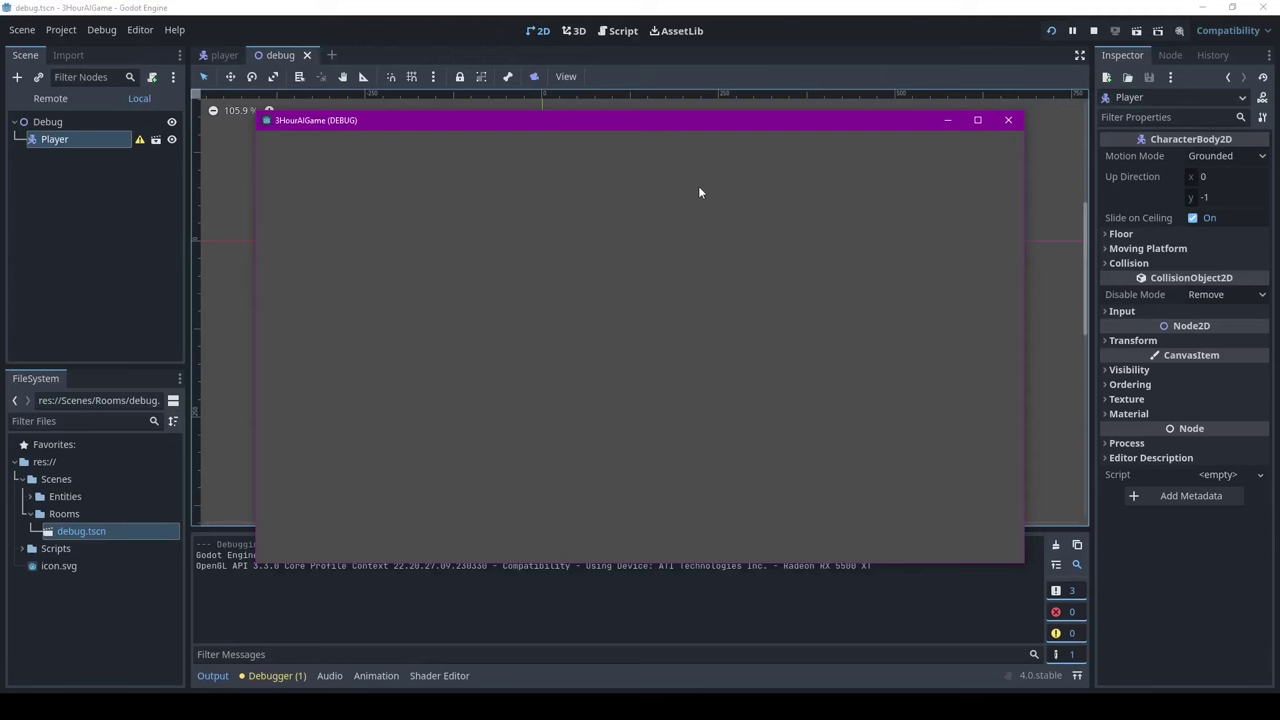
Close the test run of the game and return to the Player node in the player scene.
{"action": "left_click", "coordinate": [1008, 120]}
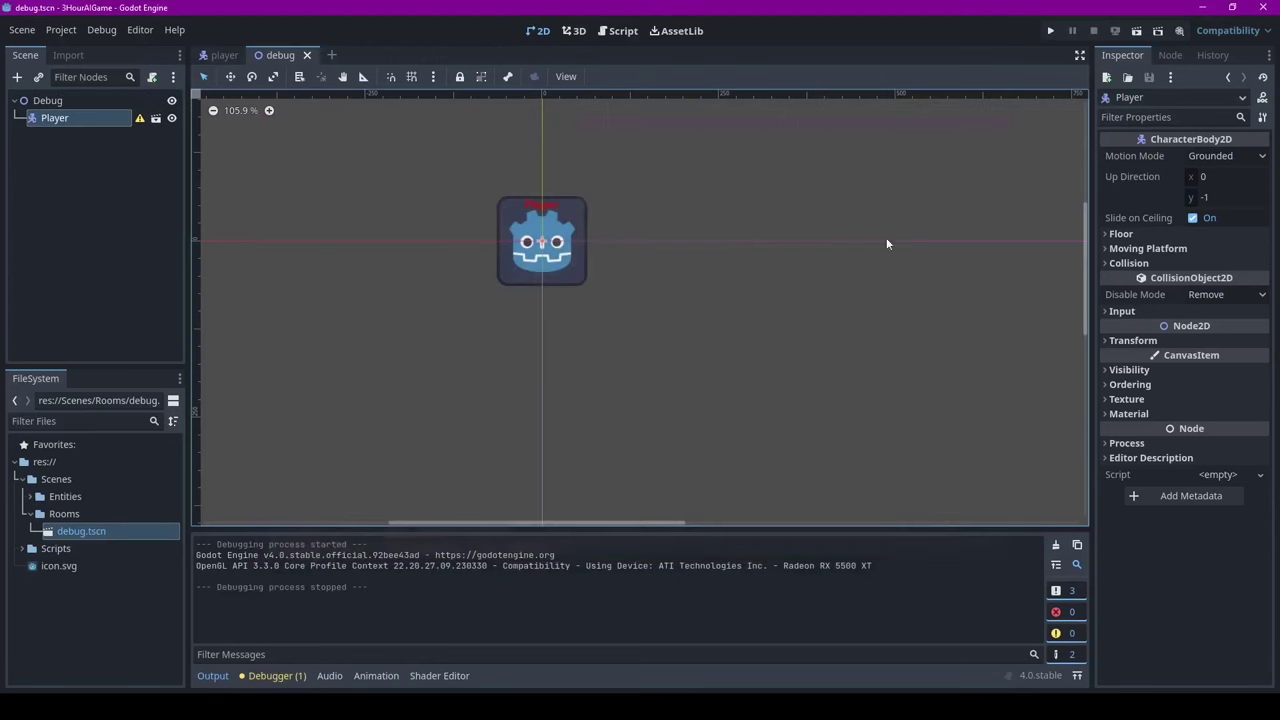
{"action": "left_click", "coordinate": [222, 54]}
{"action": "left_click", "coordinate": [158, 100]}
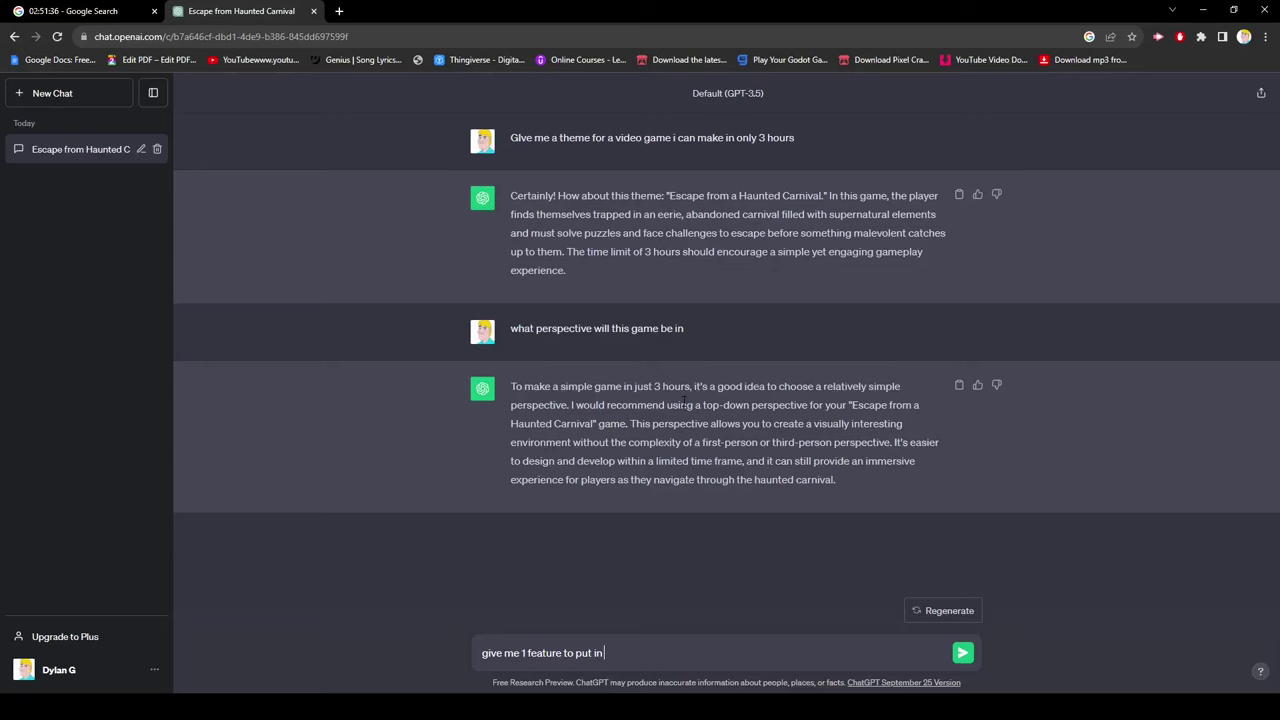
Ask ChatGPT "give me 1 feature to put in this game".
{"action": "type", "text": "this game"}
{"action": "key", "text": "Return"}
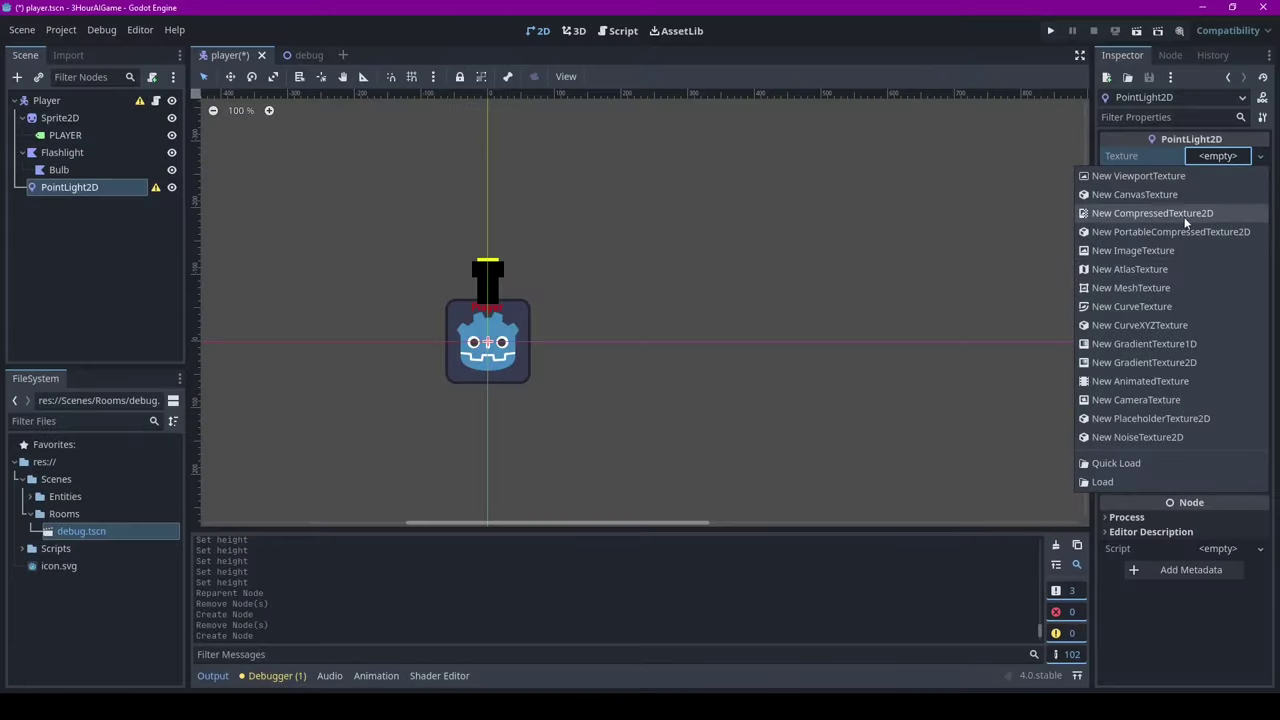
Review the available texture types for the PointLight2D node.
{"action": "left_click", "coordinate": [932, 240]}
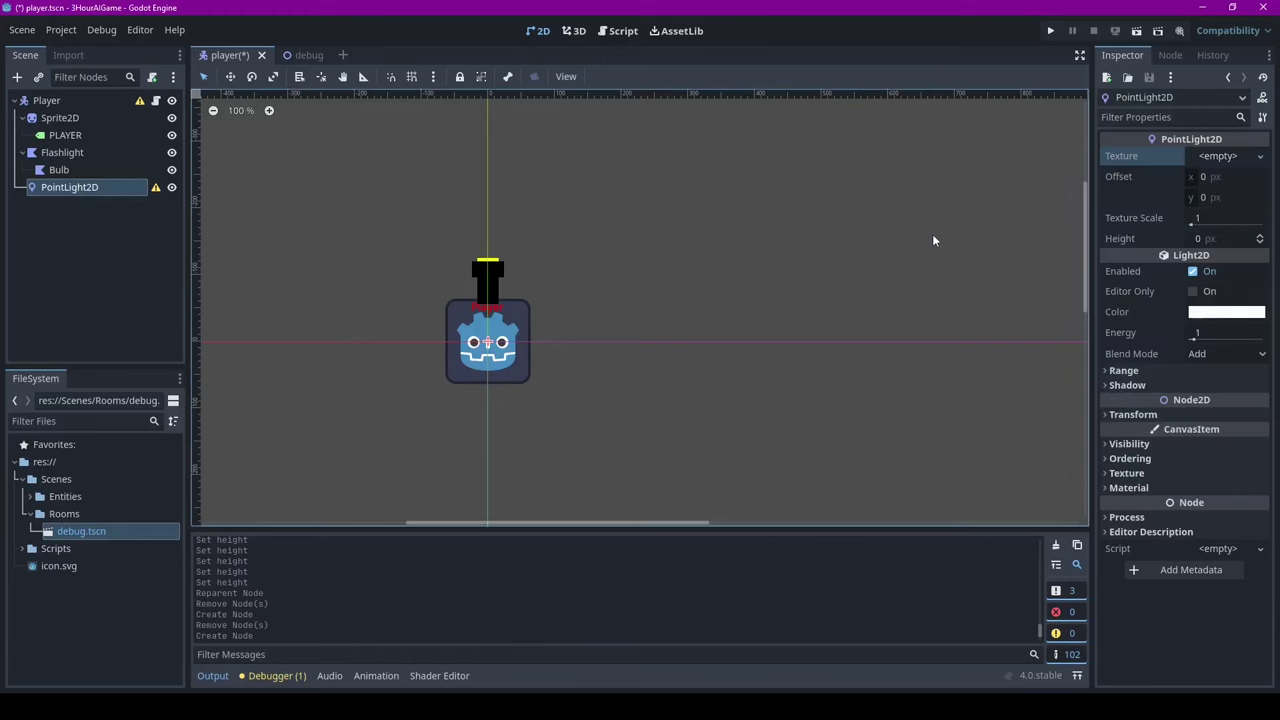
{"action": "left_click", "coordinate": [1219, 156]}
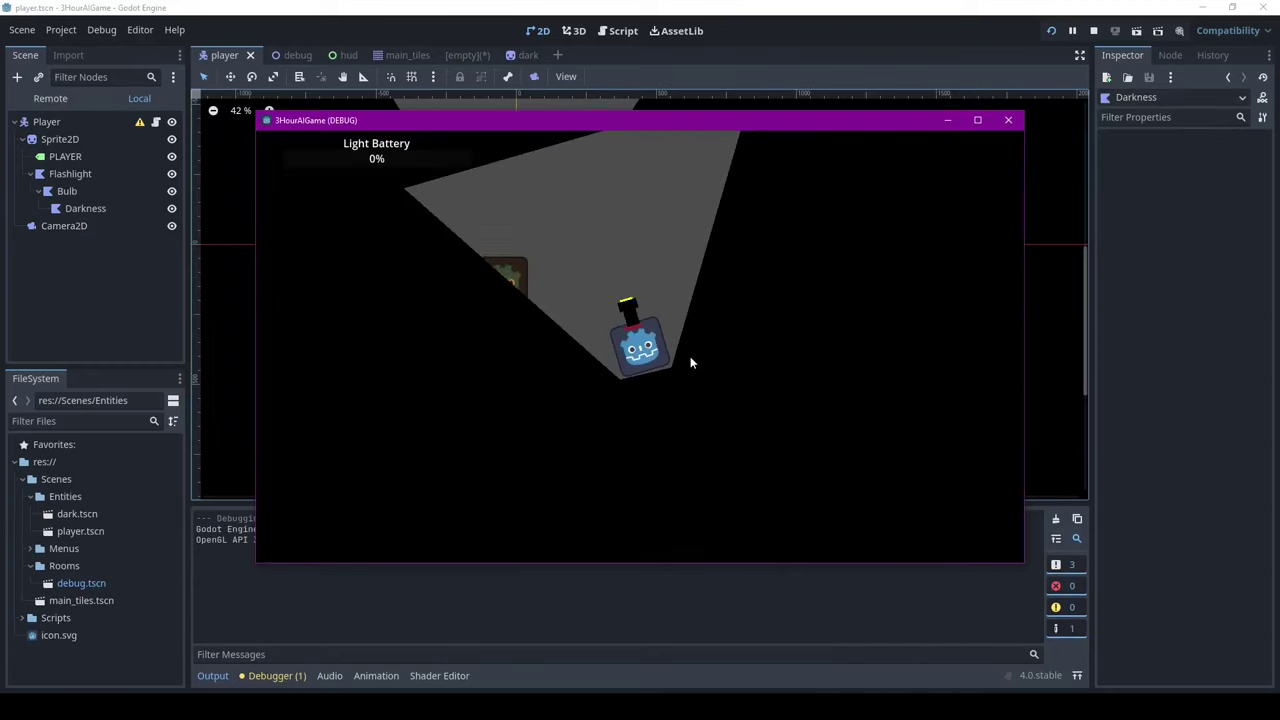
Test the player's movement and flashlight in the running game, and close the game.
{"action": "key", "text": "w"}
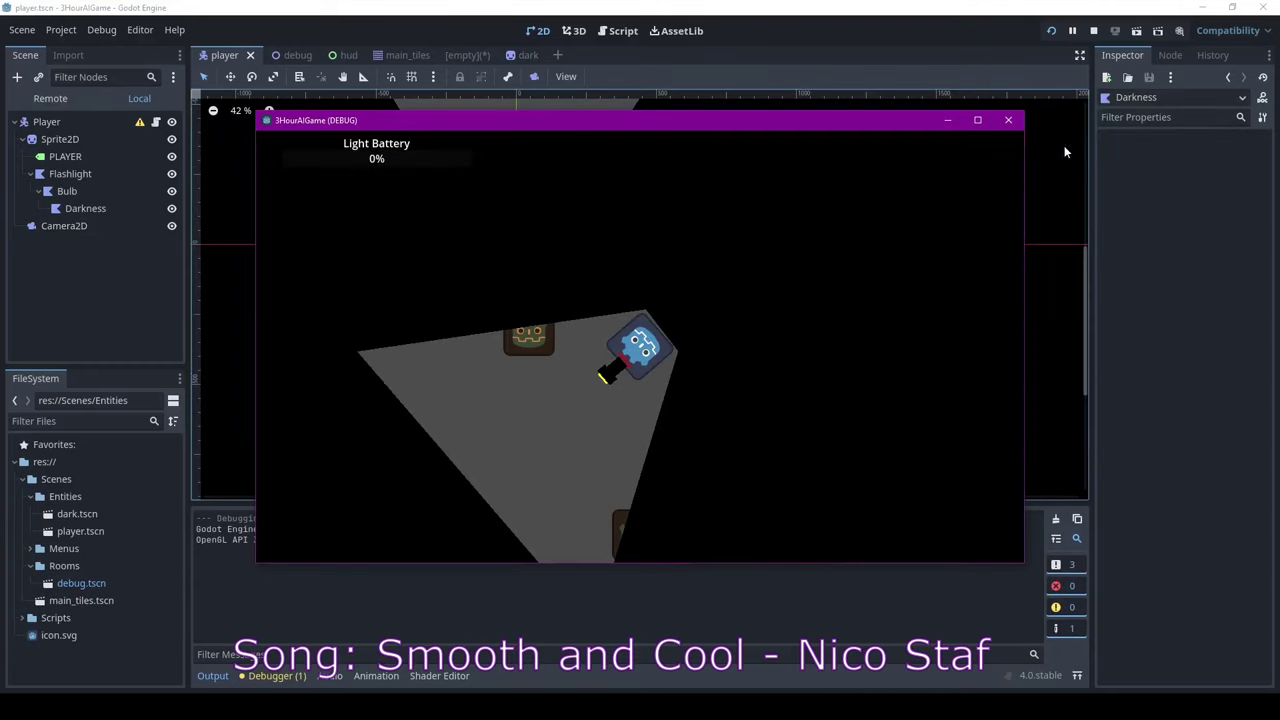
{"action": "left_click", "coordinate": [1008, 120]}
Open the Hud node's script and add a _physics_process(delta) function below the Battery variable.
{"action": "left_click", "coordinate": [59, 102]}
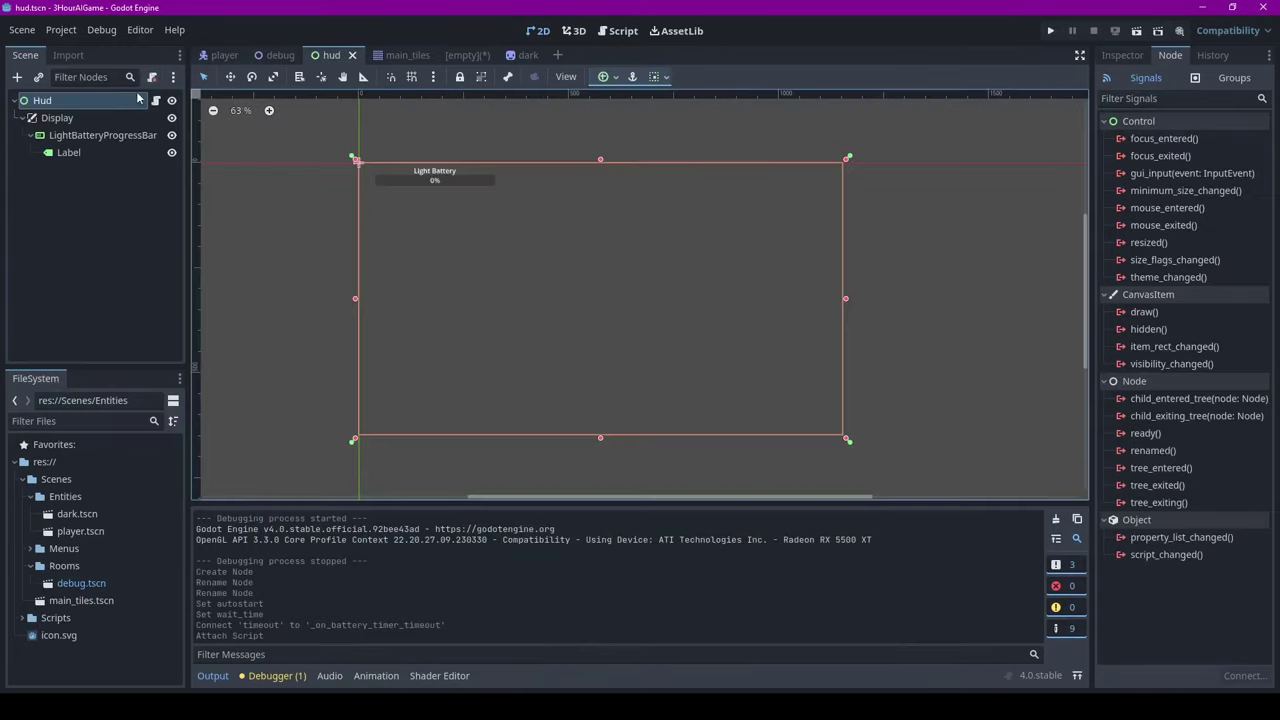
{"action": "left_click", "coordinate": [157, 100]}
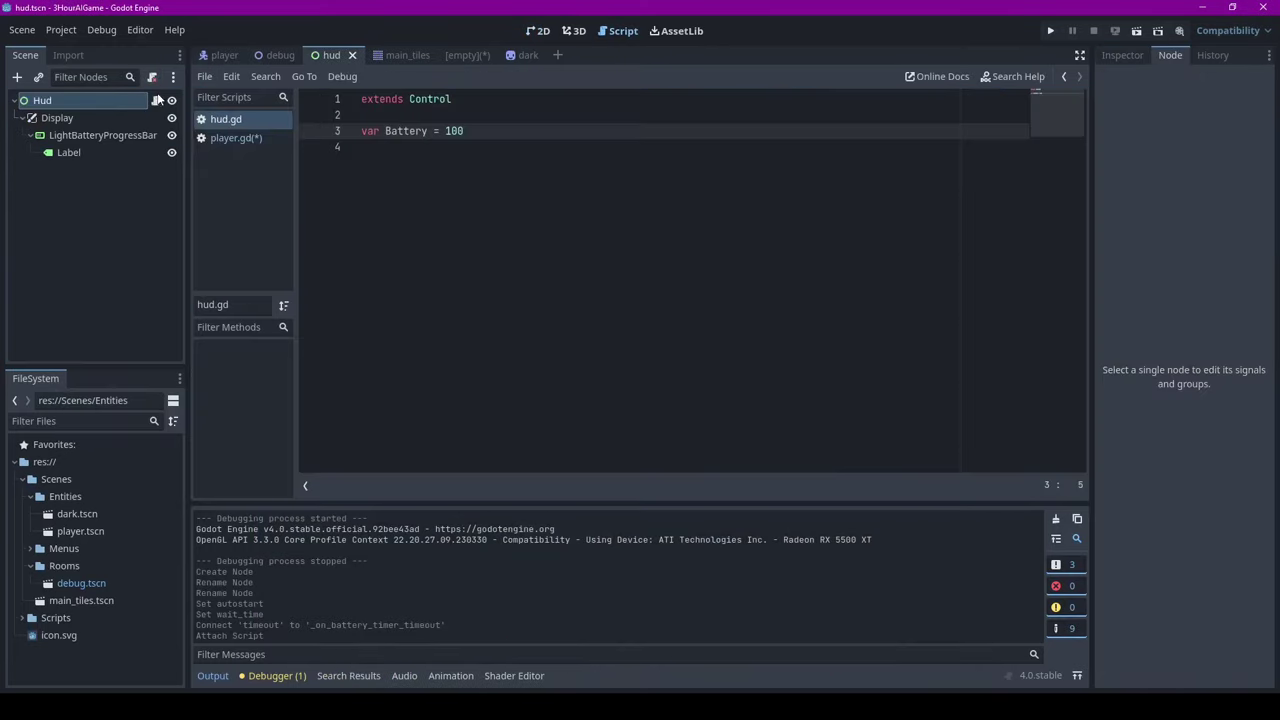
{"action": "left_click", "coordinate": [426, 157]}
{"action": "key", "text": "Return"}
{"action": "type", "text": "func"}
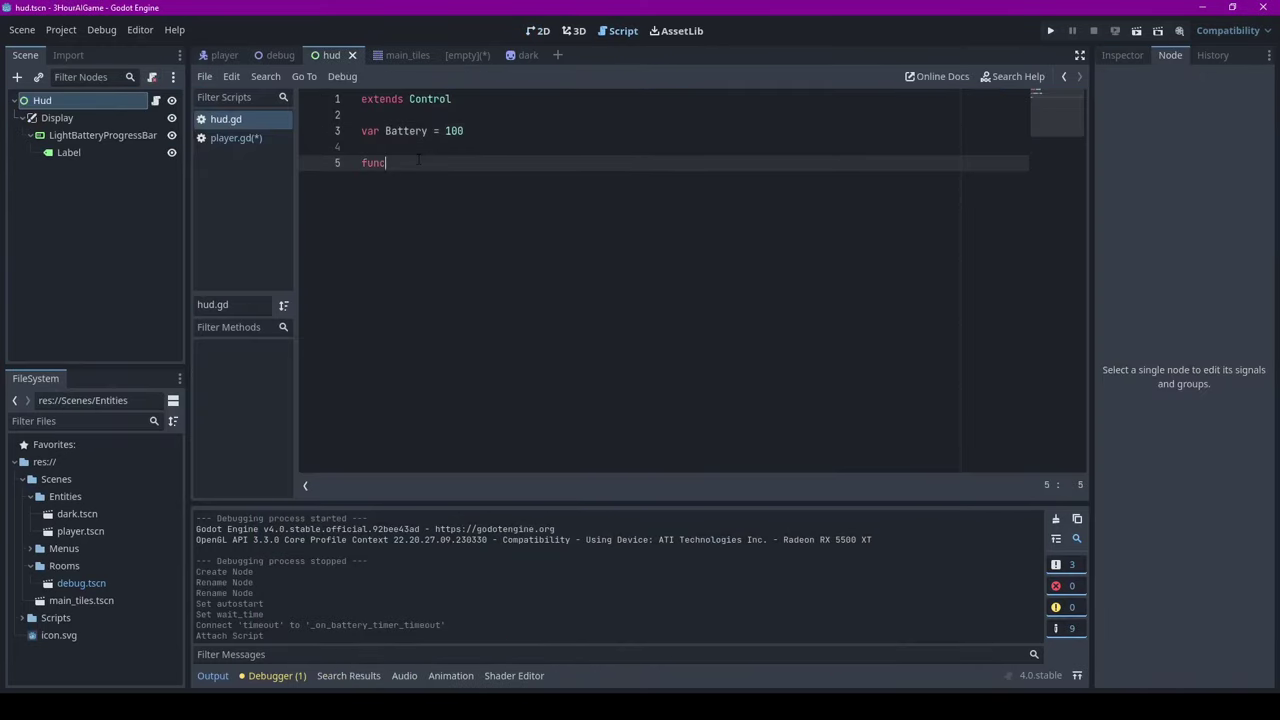
{"action": "type", "text": " Phys"}
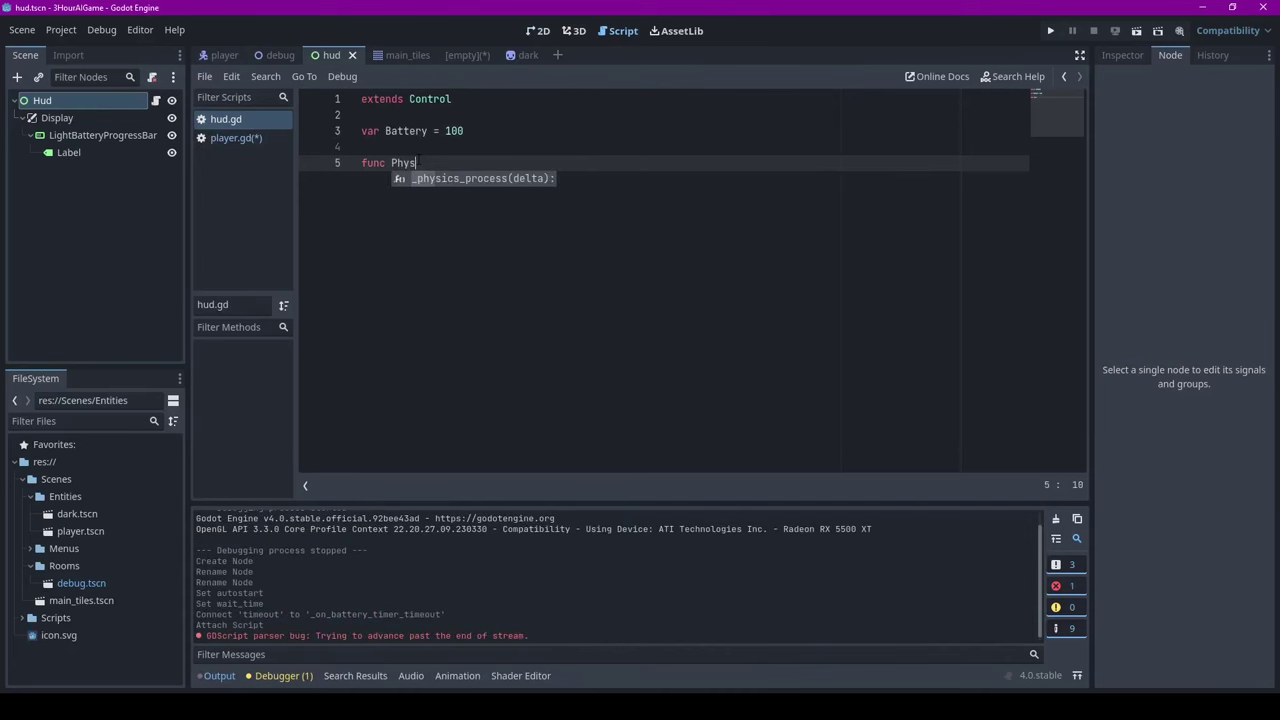
{"action": "key", "text": "Return"}
{"action": "key", "text": "Return"}
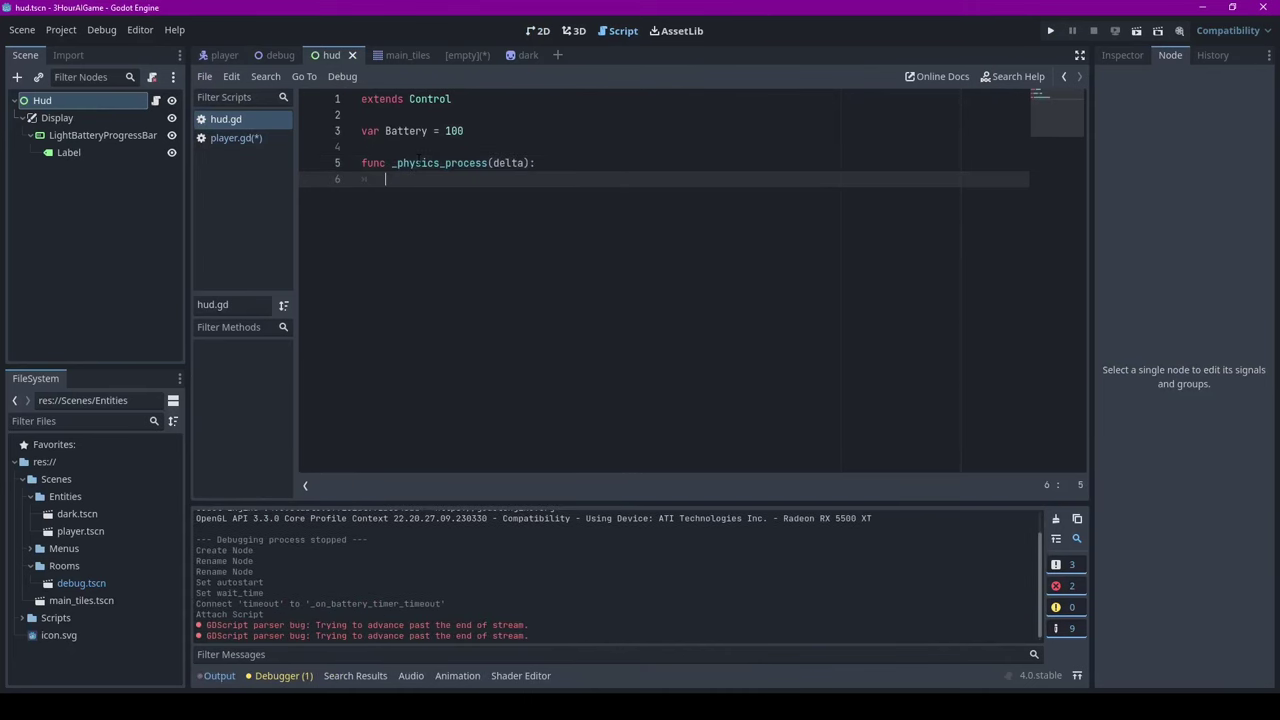
{"action": "type", "text": "Li"}
{"action": "key", "text": "BackSpace"}
{"action": "key", "text": "BackSpace"}
{"action": "key", "text": "BackSpace"}
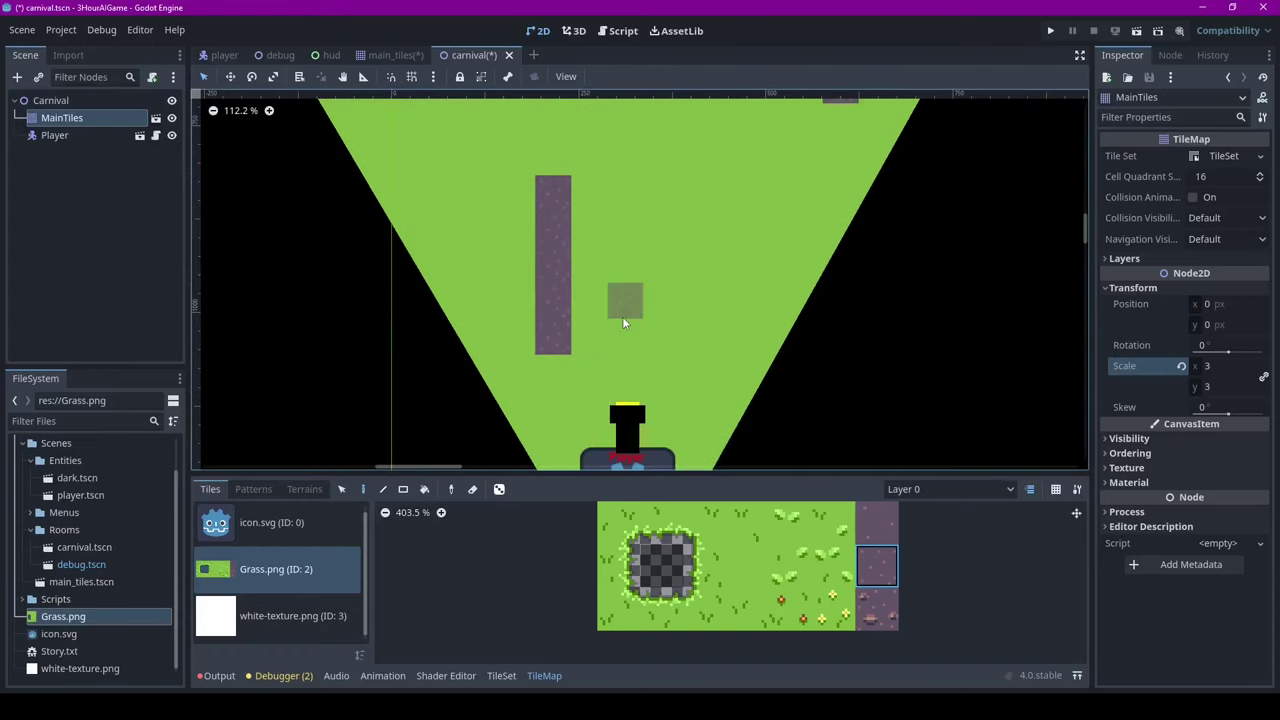
Examine the wall layout across the Carnival tile map.
{"action": "scroll", "coordinate": [622, 316], "scroll_direction": "down", "scroll_amount": 8}
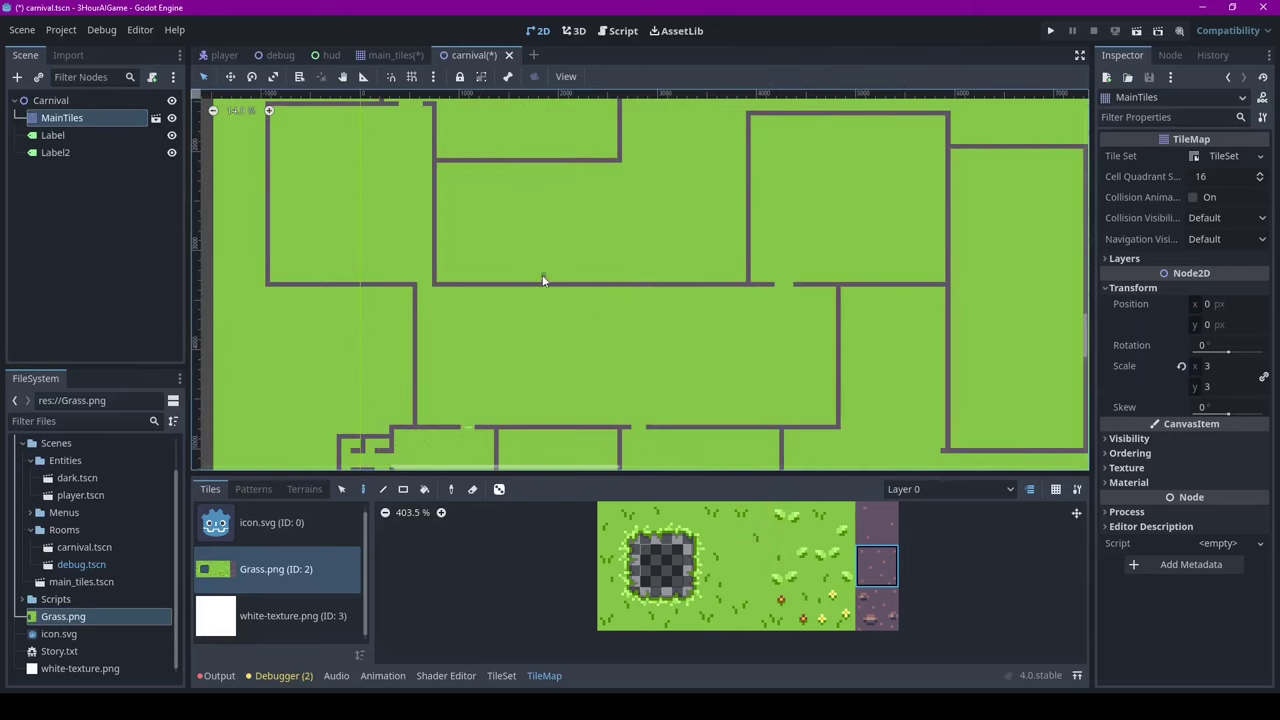
{"action": "scroll", "coordinate": [537, 214], "scroll_direction": "down", "scroll_amount": 2}
{"action": "scroll", "coordinate": [561, 406], "scroll_direction": "up", "scroll_amount": 4}
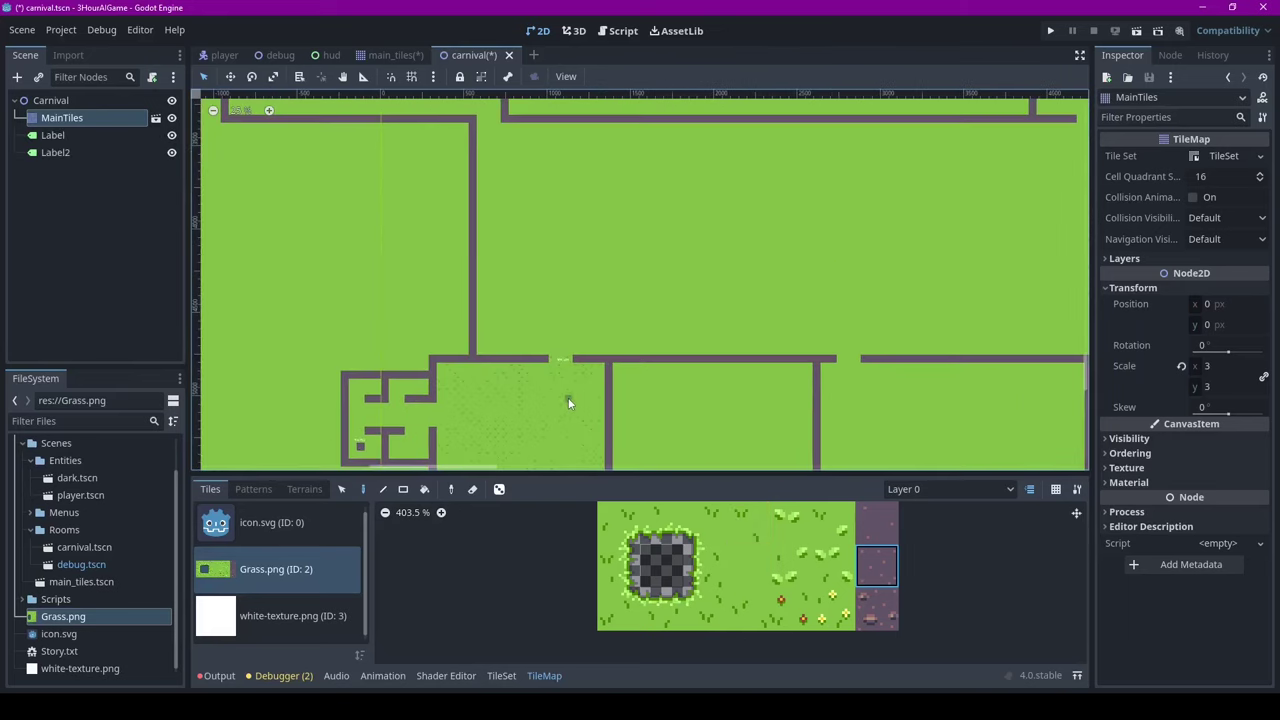
{"action": "scroll", "coordinate": [568, 402], "scroll_direction": "down", "scroll_amount": 2}
{"action": "scroll", "coordinate": [509, 371], "scroll_direction": "up", "scroll_amount": 3}
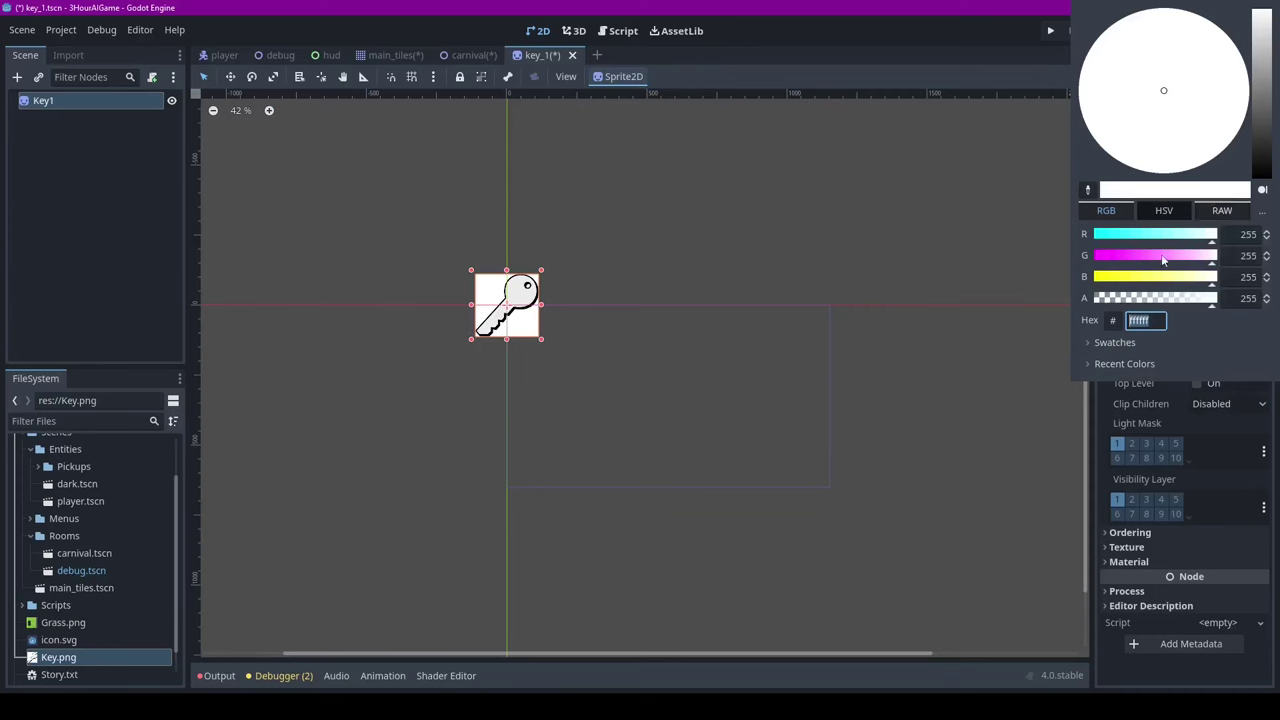
Tint the Key1 sprite yellow by removing blue from its modulate colour, and start adding a node to the scene.
{"action": "left_click_drag", "start_coordinate": [1165, 277], "coordinate": [1043, 271]}
{"action": "left_click", "coordinate": [1043, 271]}
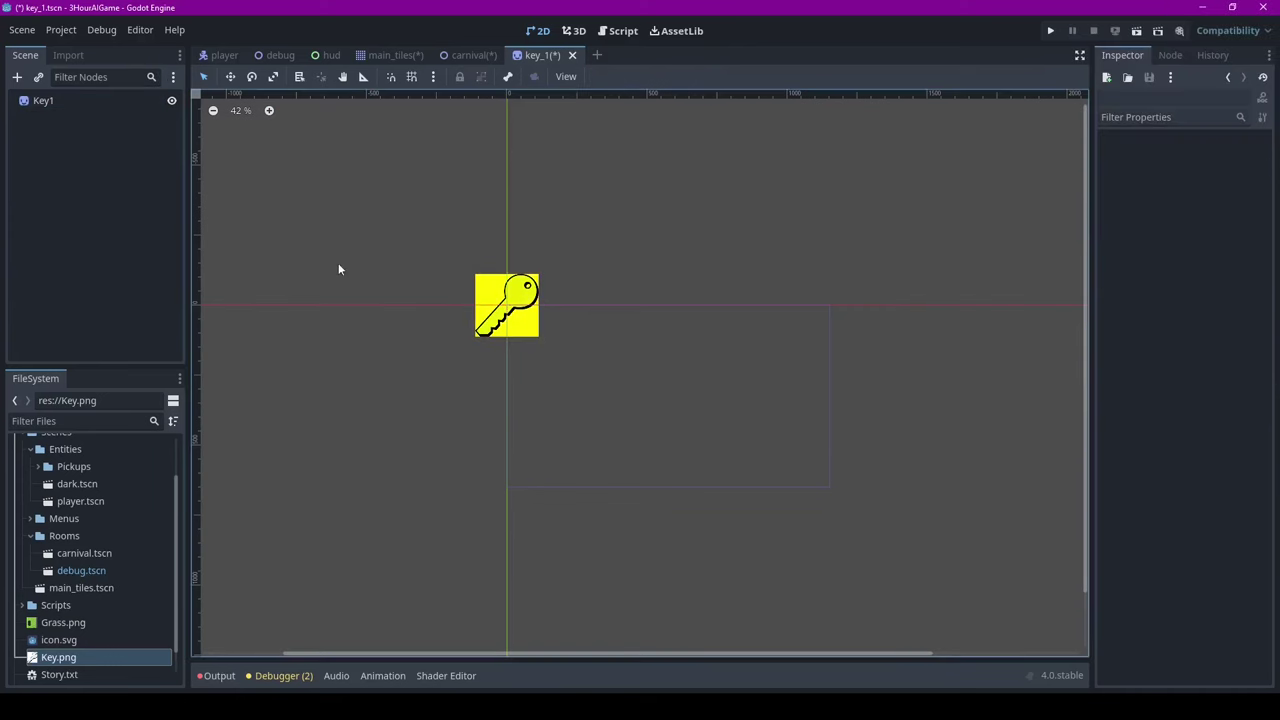
{"action": "left_click", "coordinate": [16, 77]}
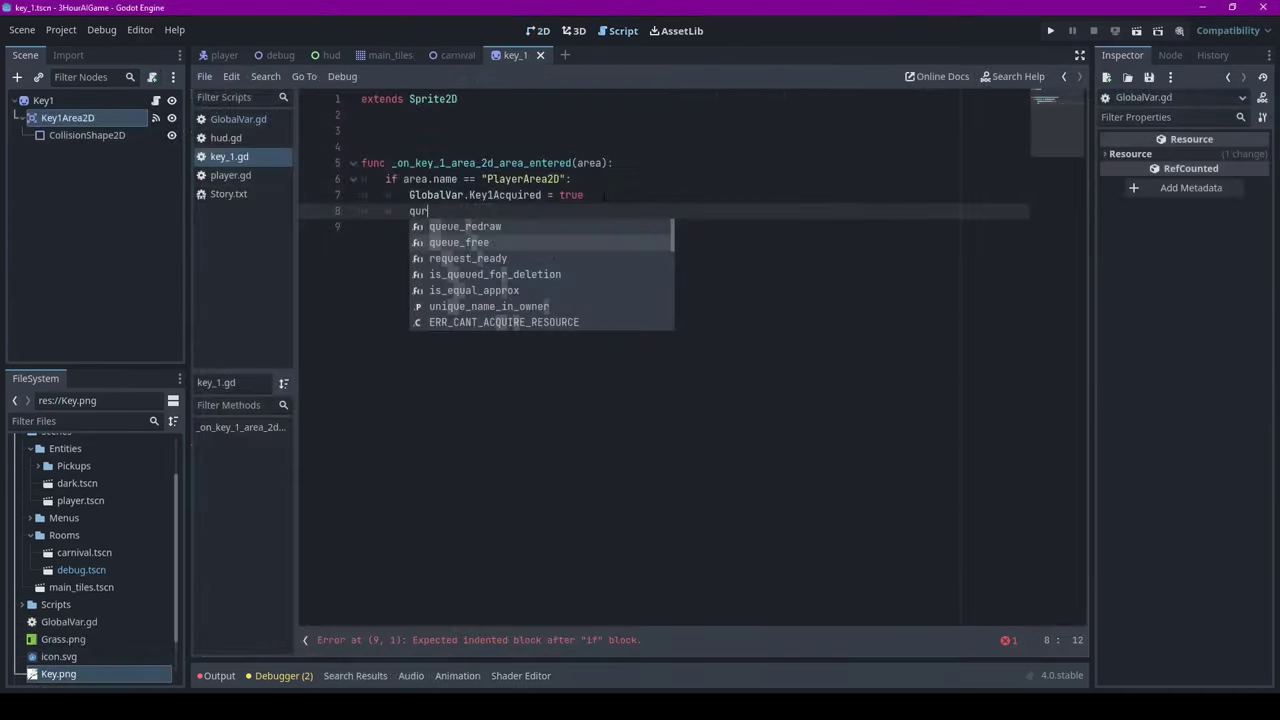
Add queue_free() after the GlobalVar.Key1Acquired line in key_1.gd, and return to the 2D view.
{"action": "key", "text": "Return"}
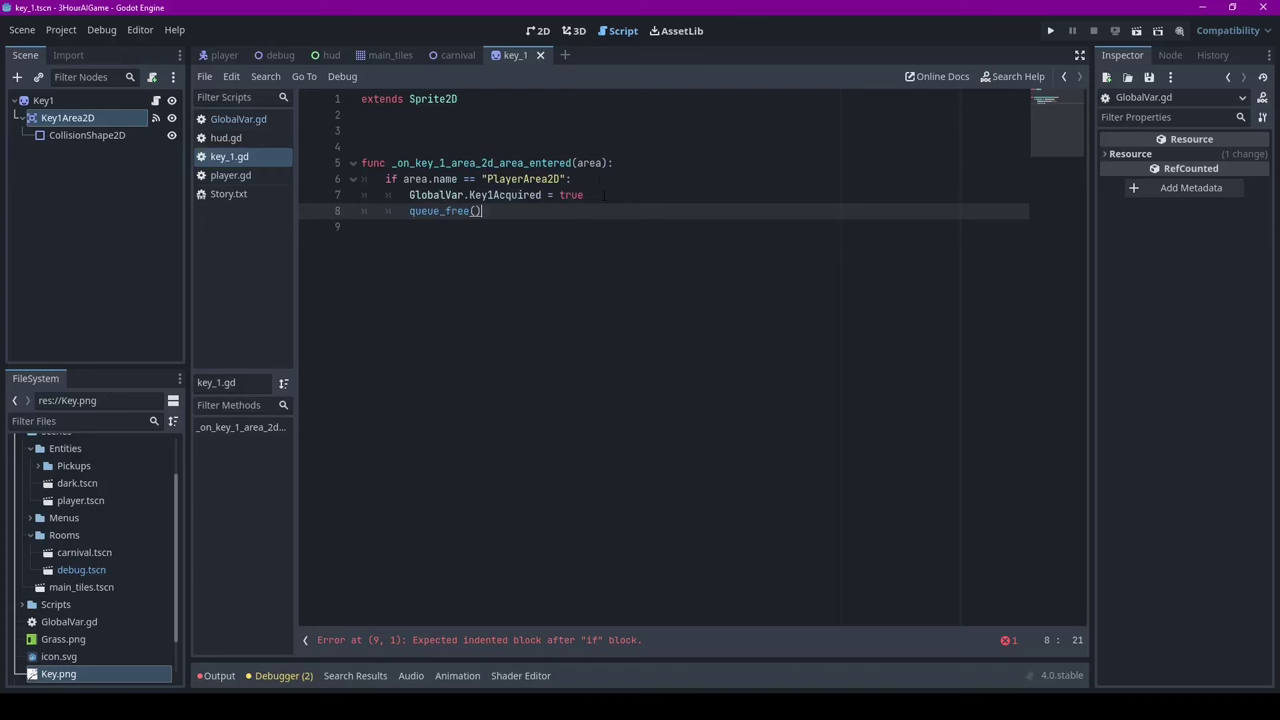
{"action": "key", "text": "Down"}
{"action": "left_click", "coordinate": [537, 31]}
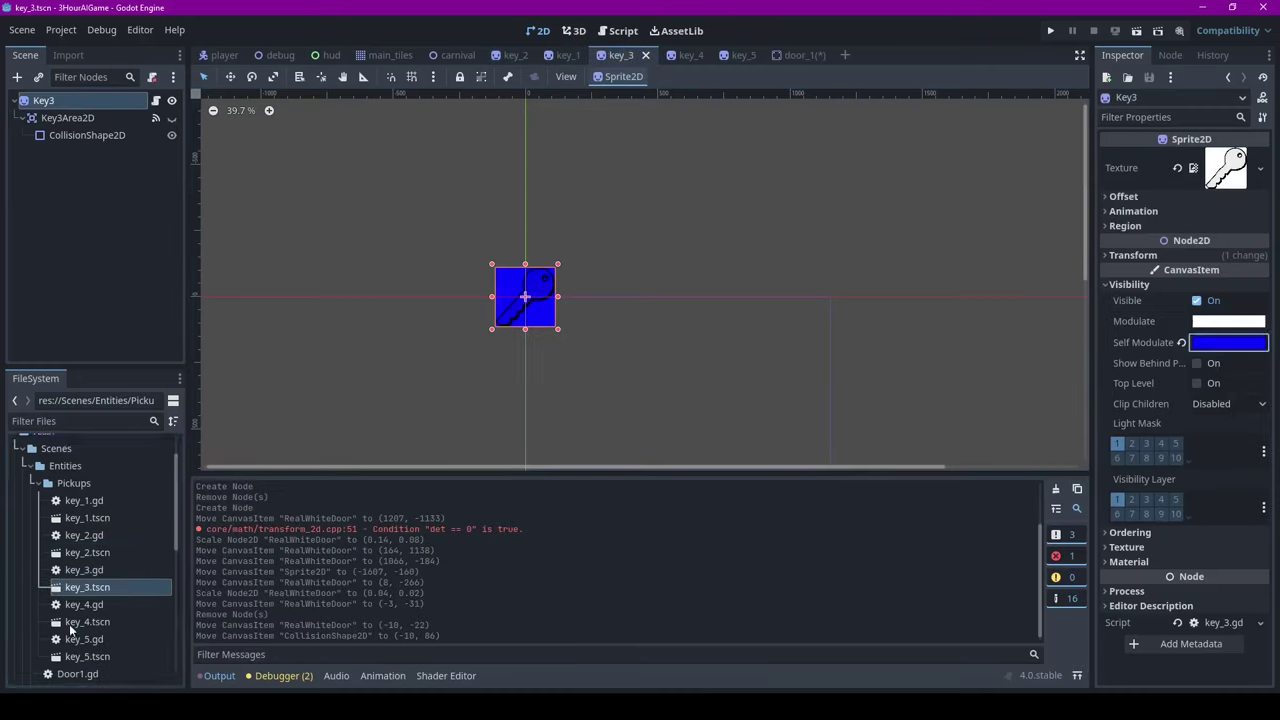
Open the key_4 scene and inspect the Key5 root node in the key_5 scene.
{"action": "double_click", "coordinate": [72, 623]}
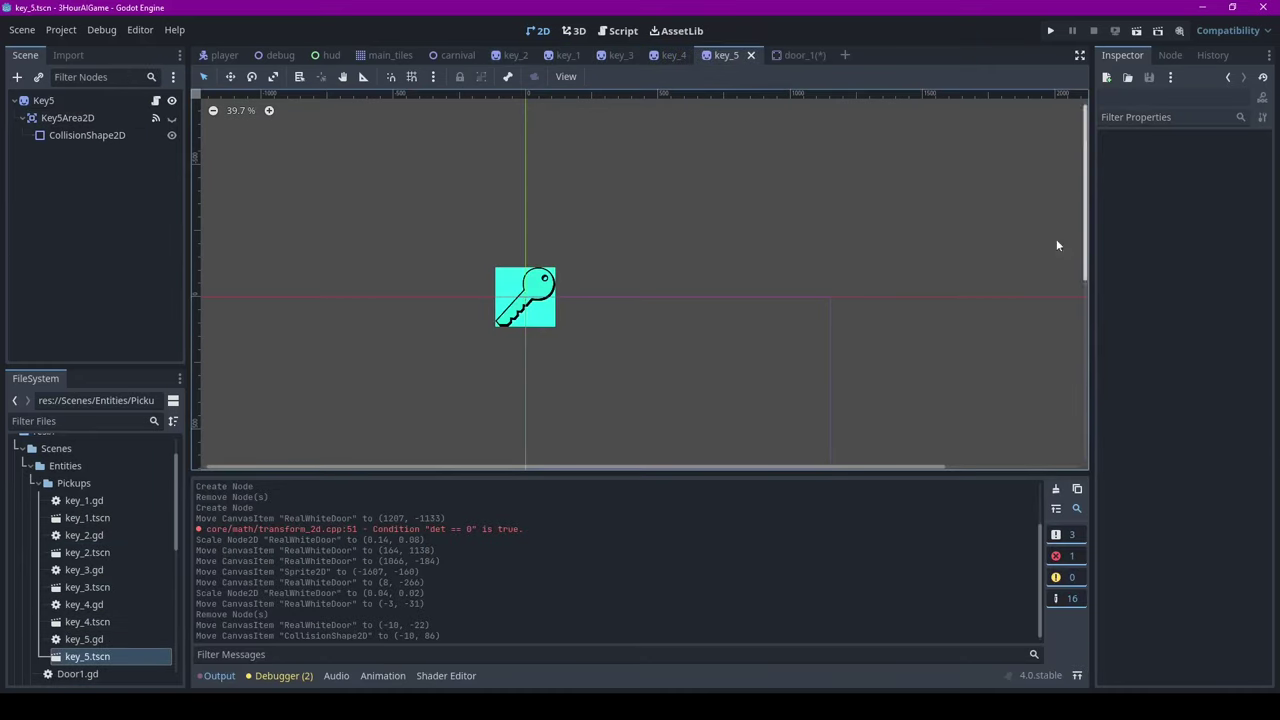
{"action": "left_click", "coordinate": [50, 101]}
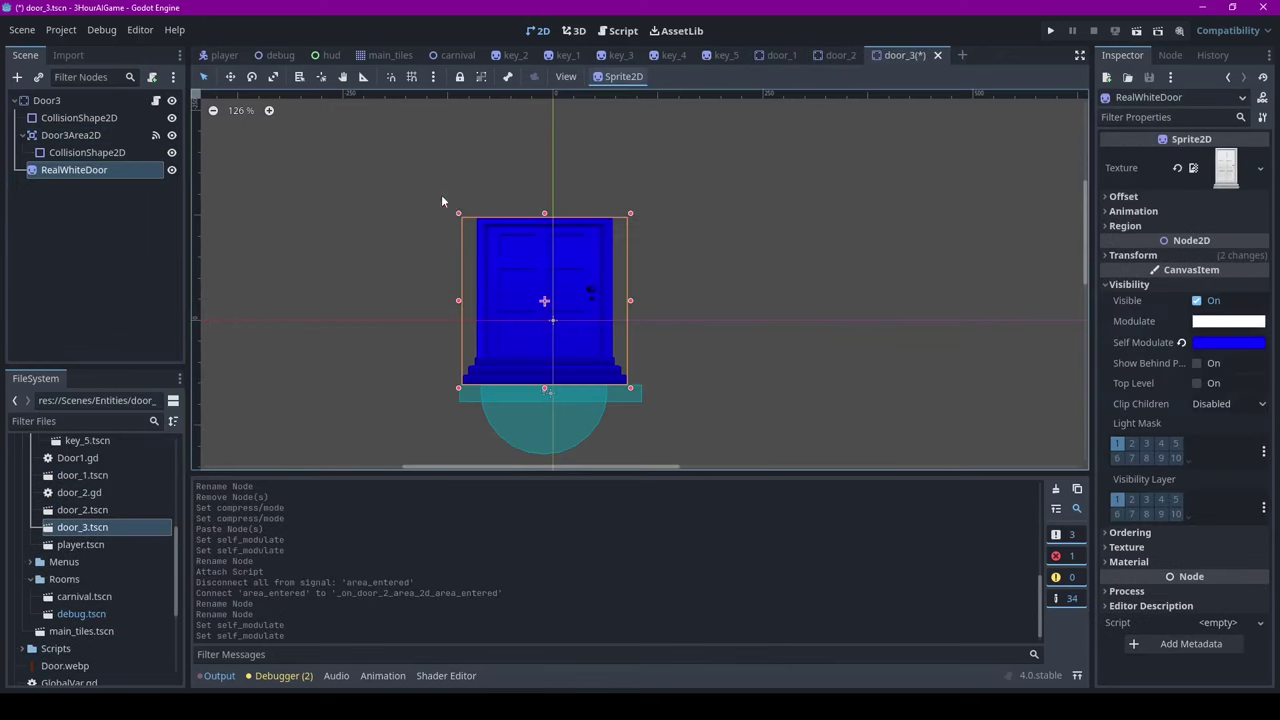
Save all open scenes, including the recoloured door scenes and the carnival scene.
{"action": "left_click", "coordinate": [441, 201]}
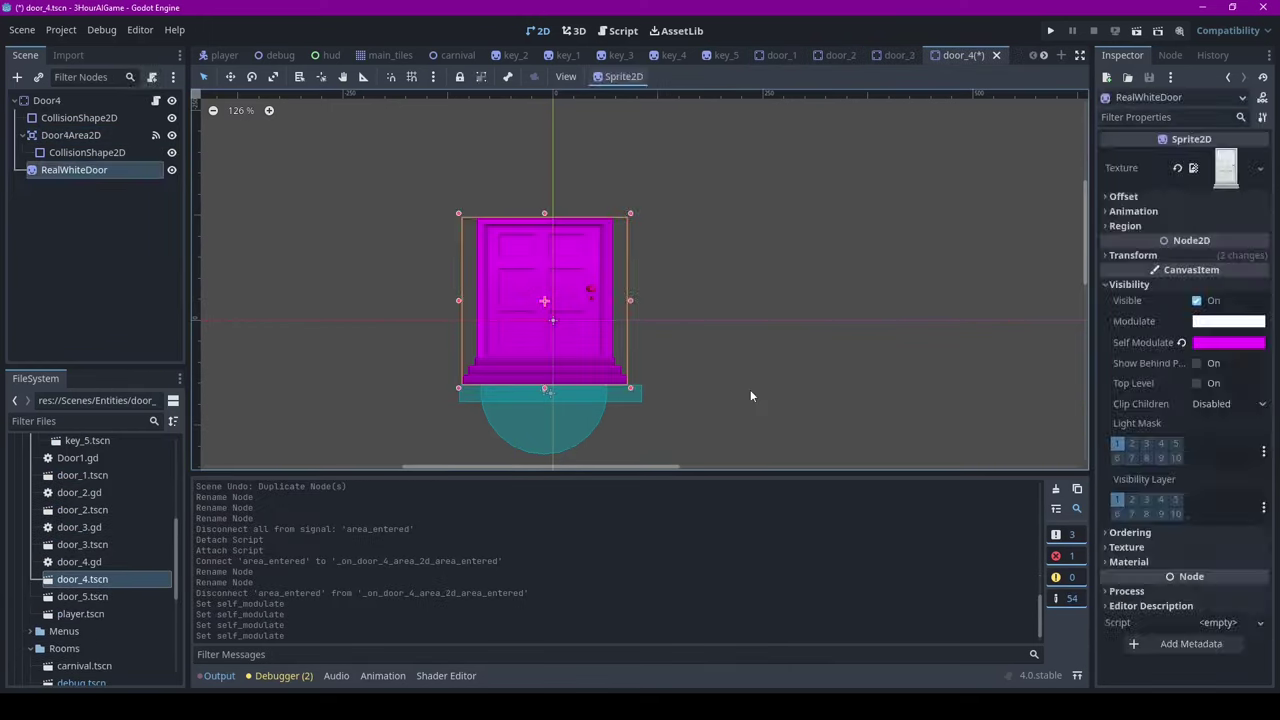
{"action": "left_click", "coordinate": [750, 389]}
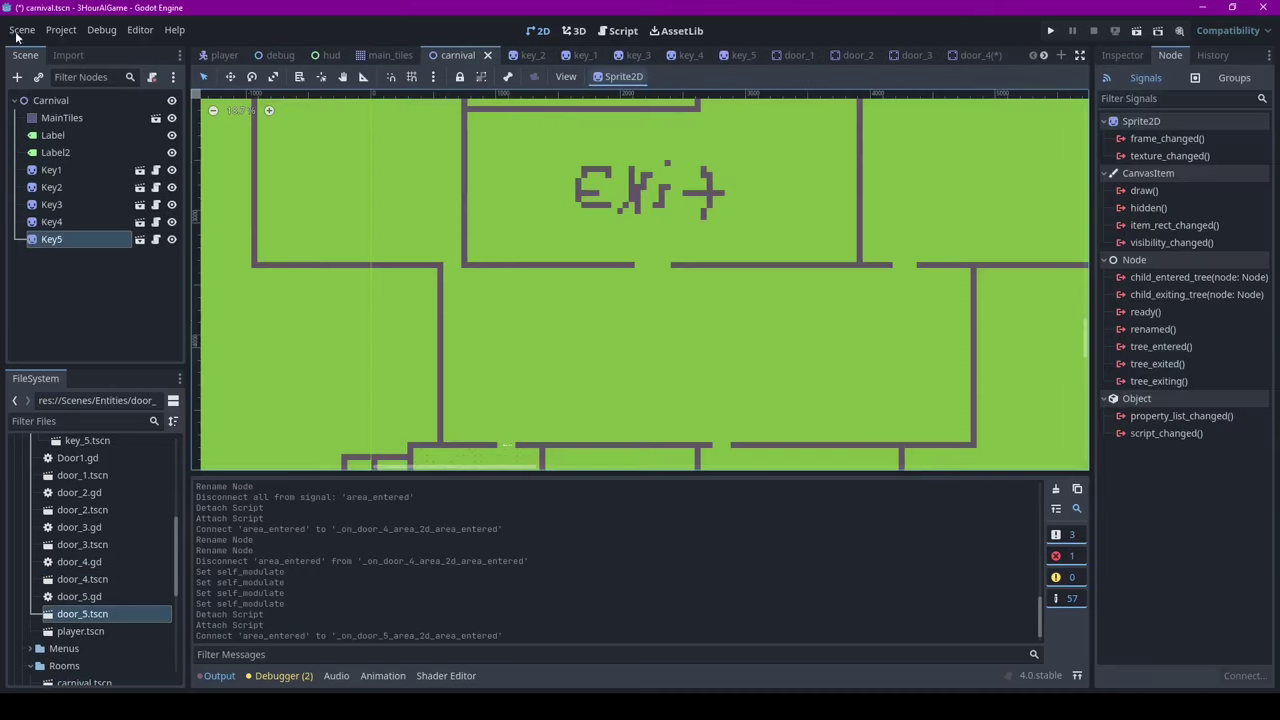
{"action": "left_click", "coordinate": [22, 30]}
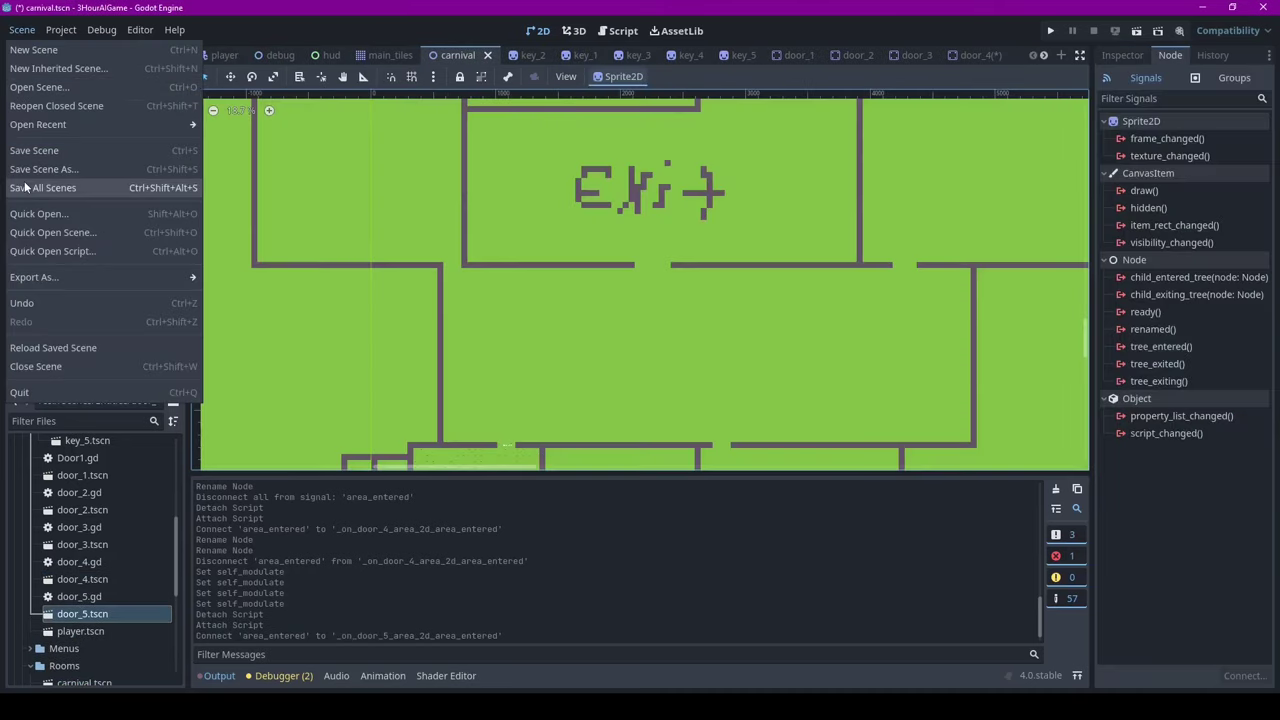
{"action": "left_click", "coordinate": [25, 187]}
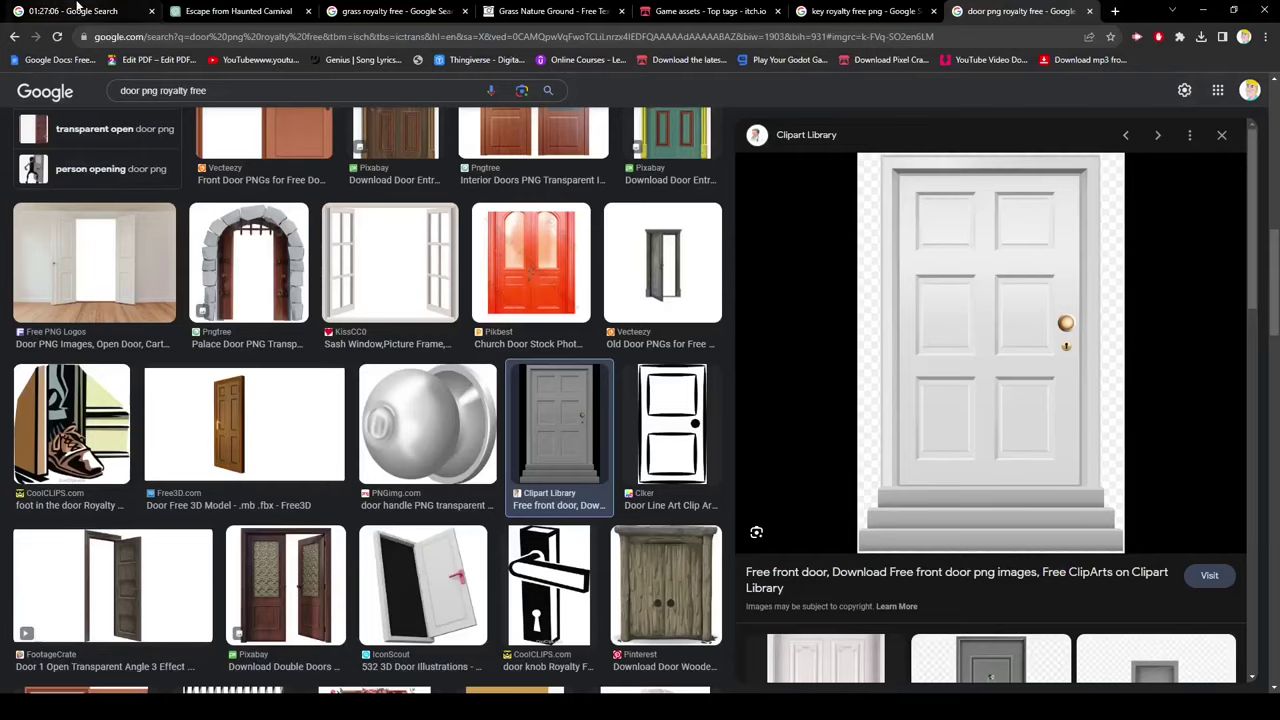
Check the remaining time on the 3-hour timer in the browser, and return to the engine.
{"action": "left_click", "coordinate": [77, 8]}
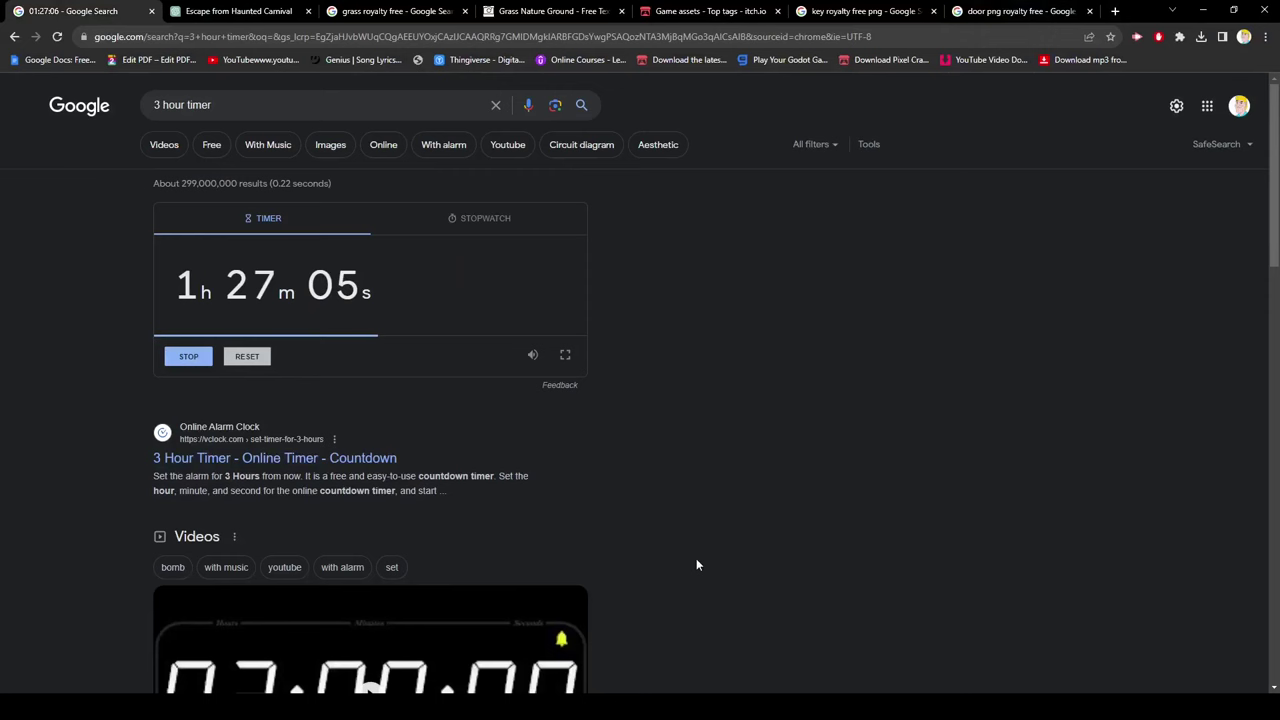
{"action": "left_click", "coordinate": [1201, 10]}
Inspect the NavTimer node's settings in KnightGame's WarriorEnemy scene, and switch back to the clown scene in 3HourAIGame.
{"action": "scroll", "coordinate": [621, 390], "scroll_direction": "down", "scroll_amount": 1}
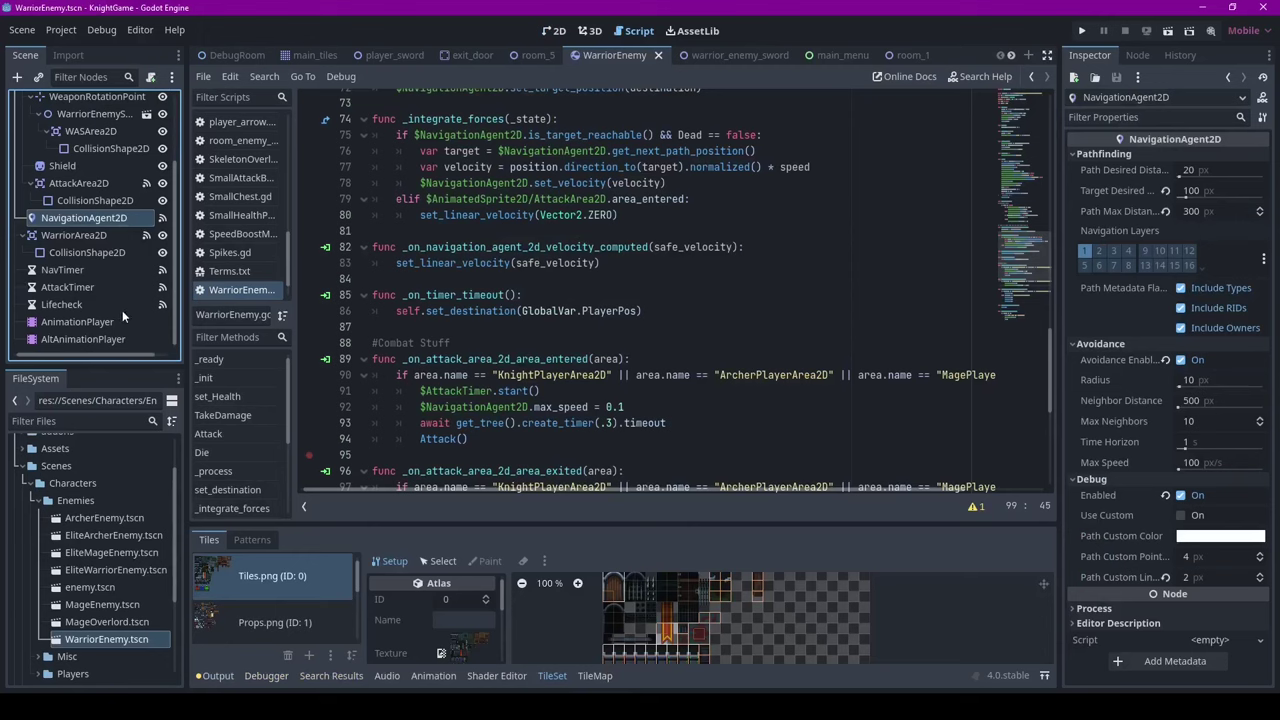
{"action": "left_click", "coordinate": [61, 272]}
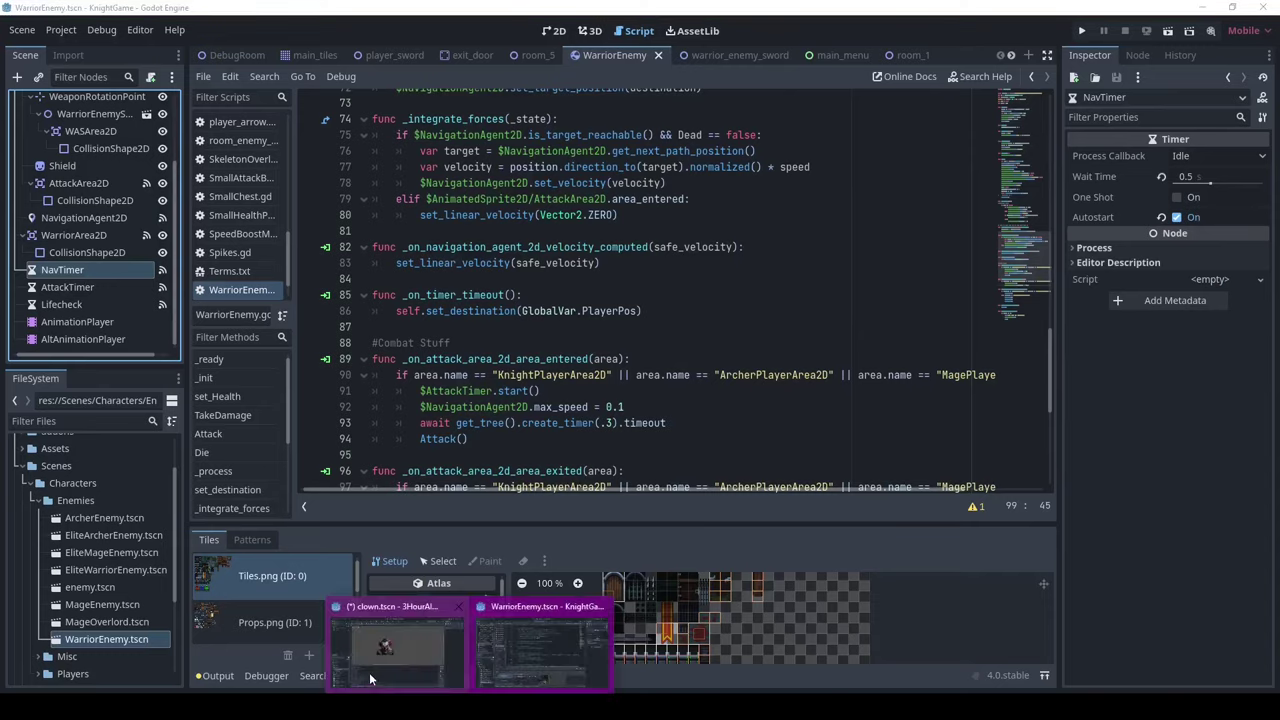
{"action": "left_click", "coordinate": [369, 668]}
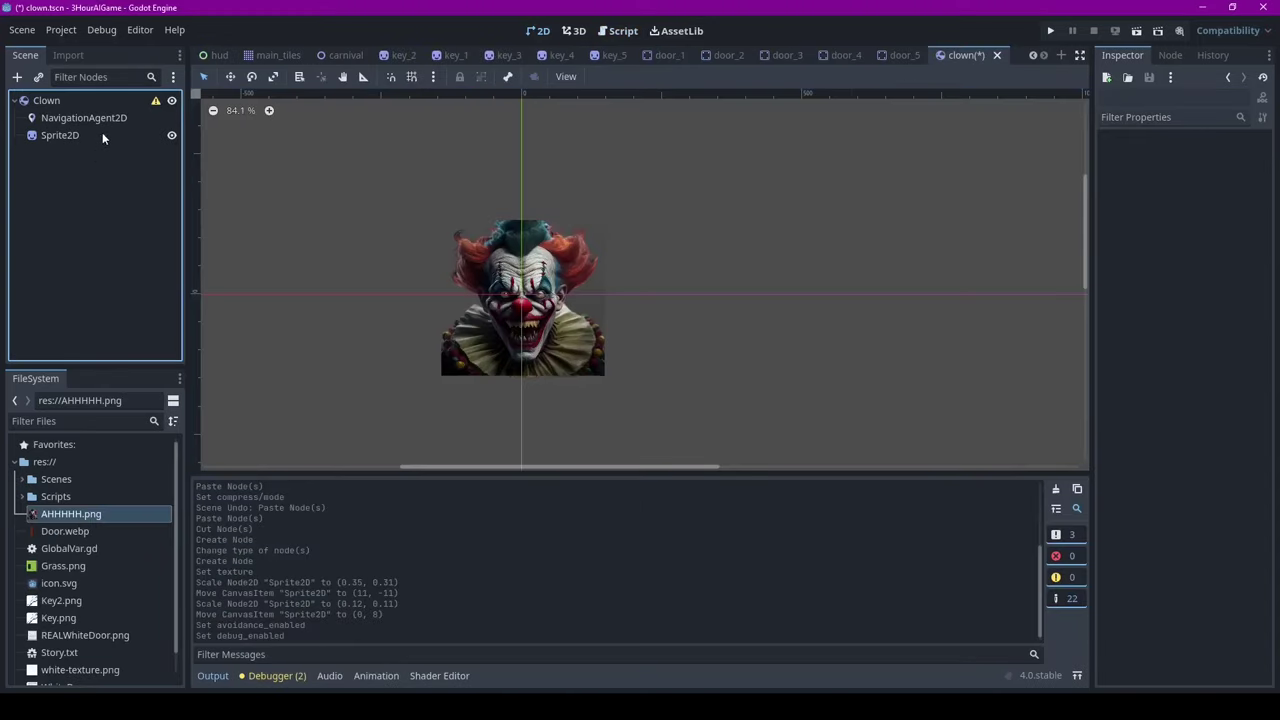
Paste the copied node under the Clown root, and duplicate it and cut the duplicate.
{"action": "right_click", "coordinate": [59, 101]}
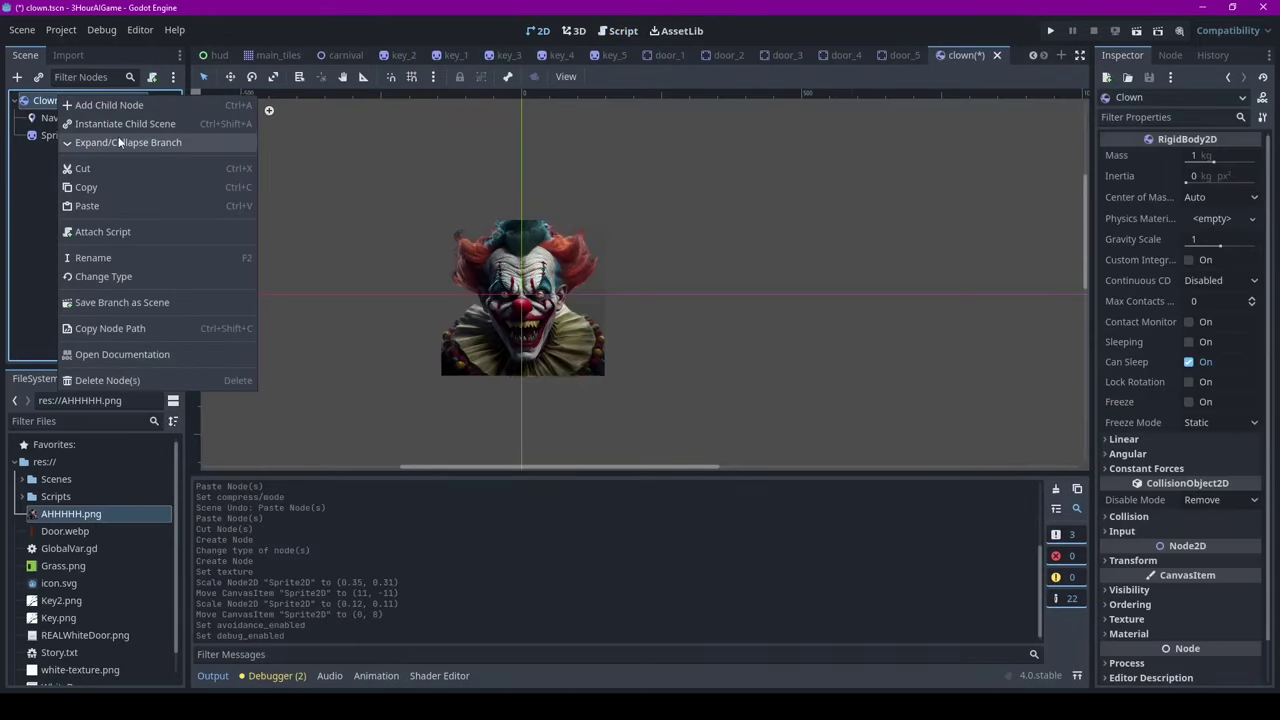
{"action": "left_click", "coordinate": [105, 207]}
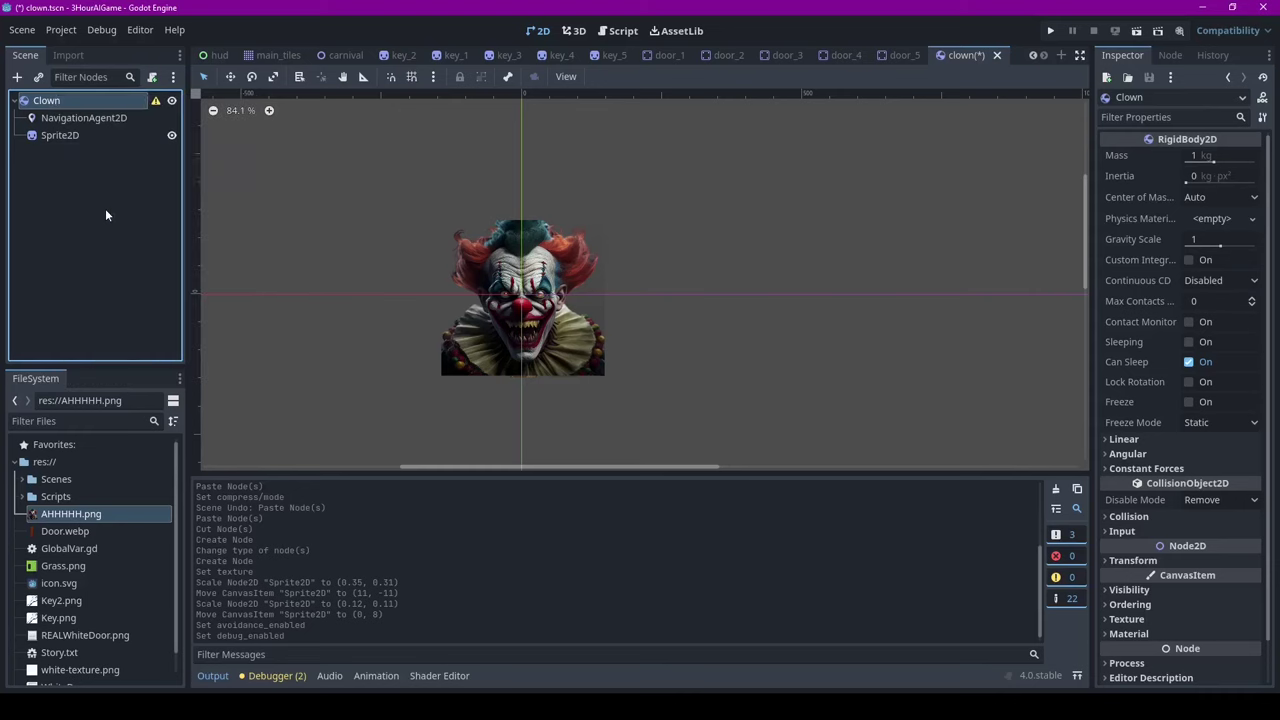
{"action": "key", "text": "ctrl+d"}
{"action": "right_click", "coordinate": [66, 170]}
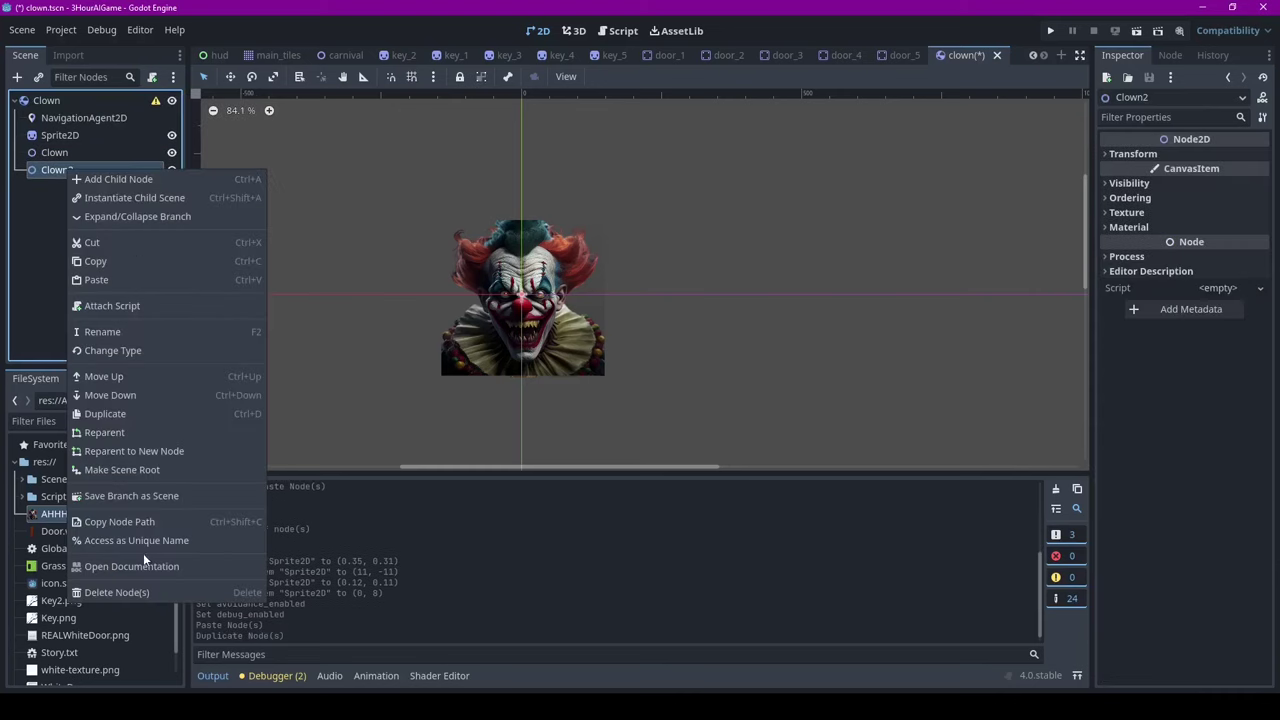
{"action": "left_click", "coordinate": [92, 242]}
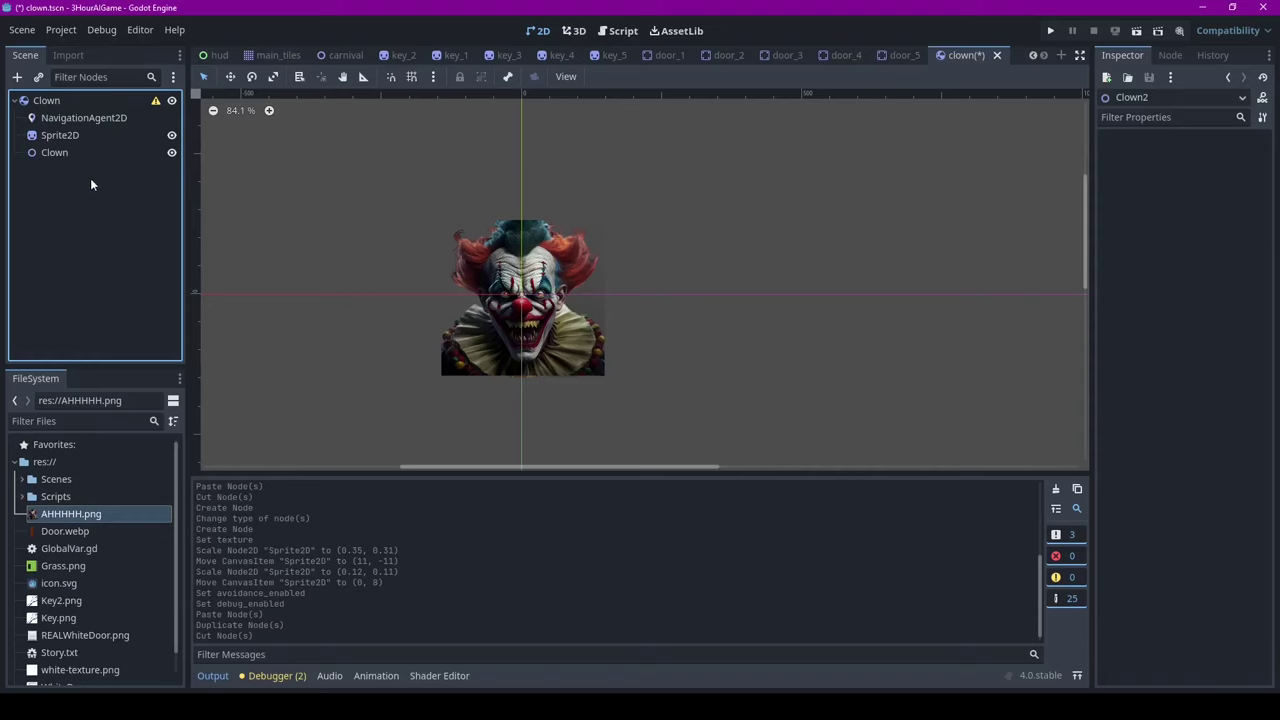
{"action": "left_click", "coordinate": [79, 154]}
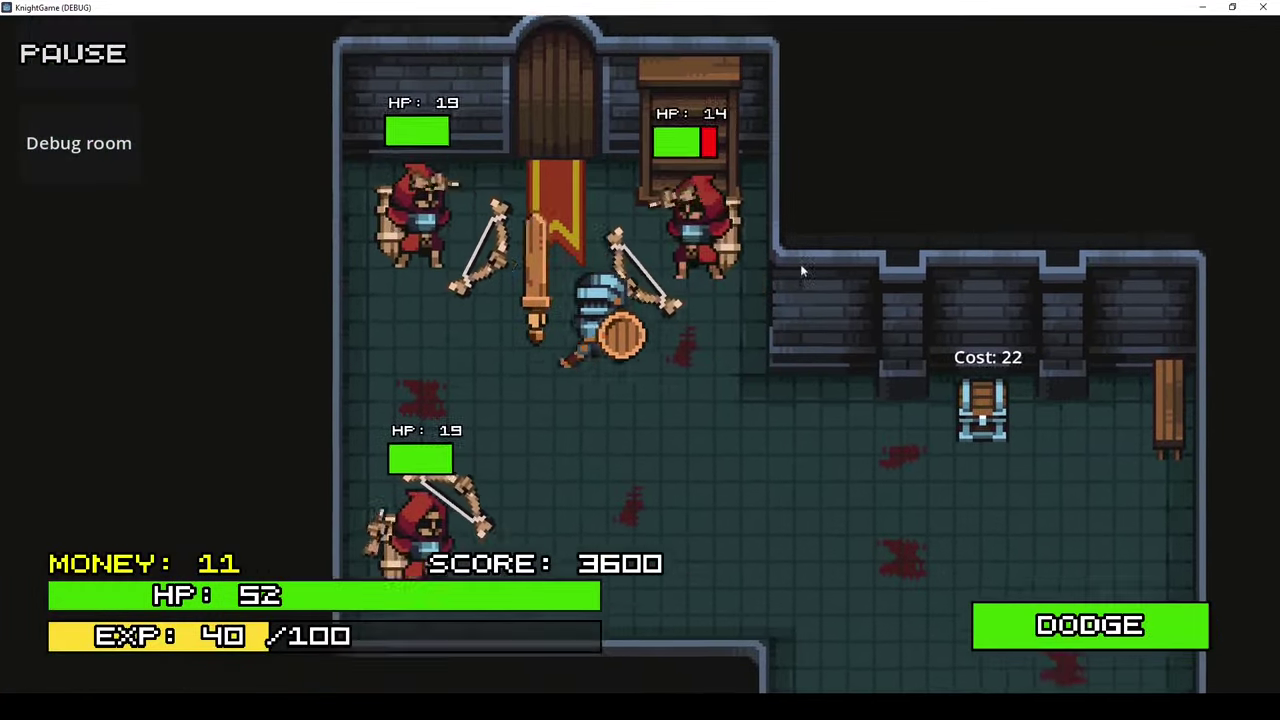
Playtest KnightGame by moving the knight around the room, dodging and attacking the archer enemies.
{"action": "key", "text": "s"}
{"action": "key", "text": "space"}
{"action": "key", "text": "a"}
{"action": "key", "text": "s"}
{"action": "left_click", "coordinate": [801, 261]}
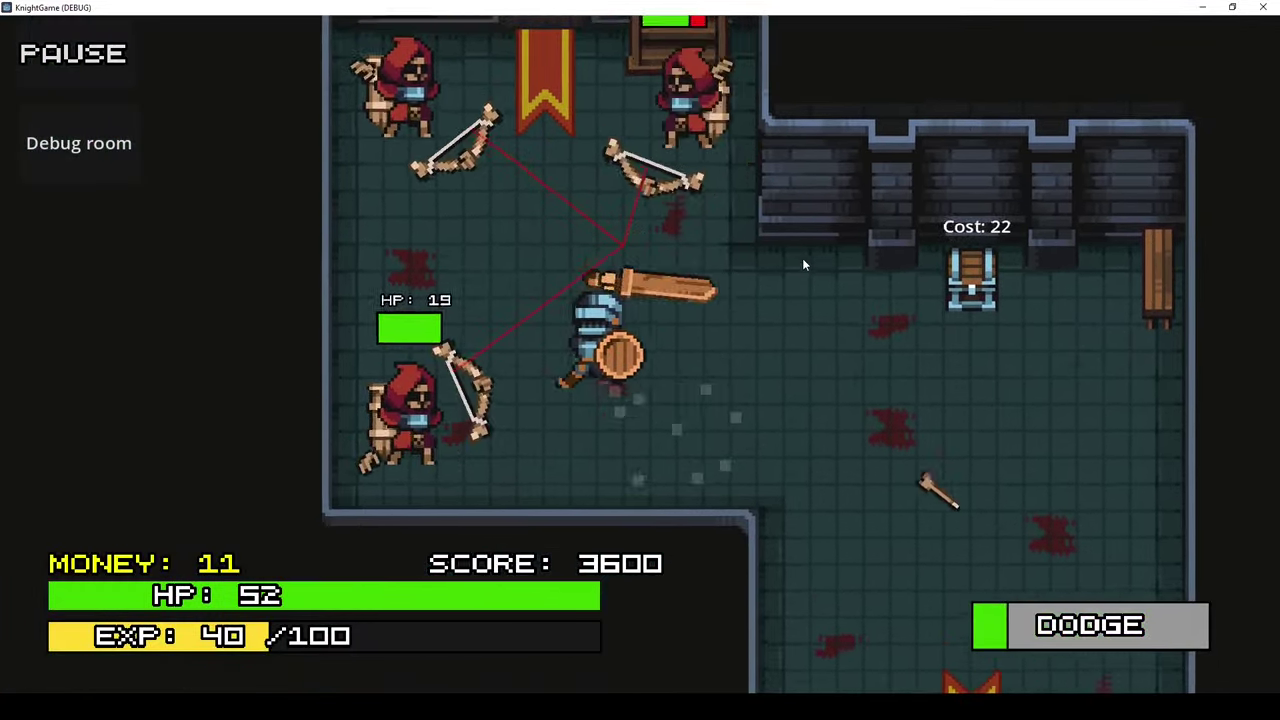
{"action": "key", "text": "w"}
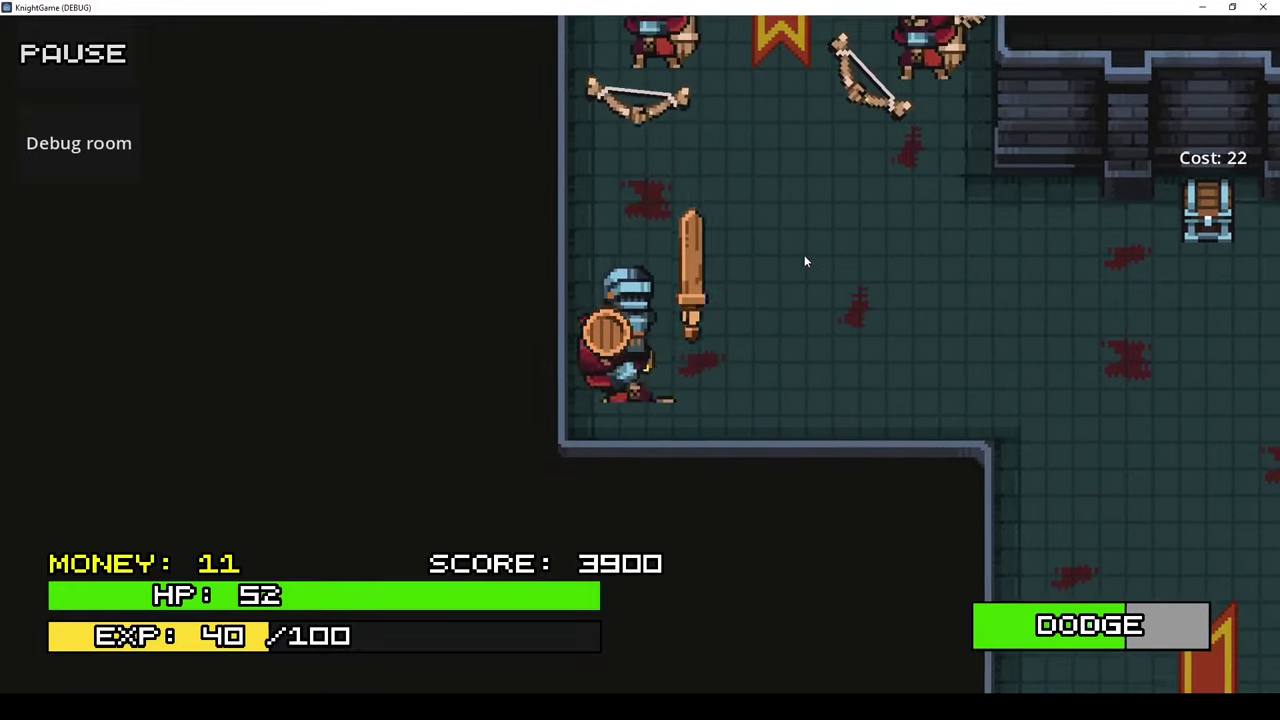
{"action": "key", "text": "d"}
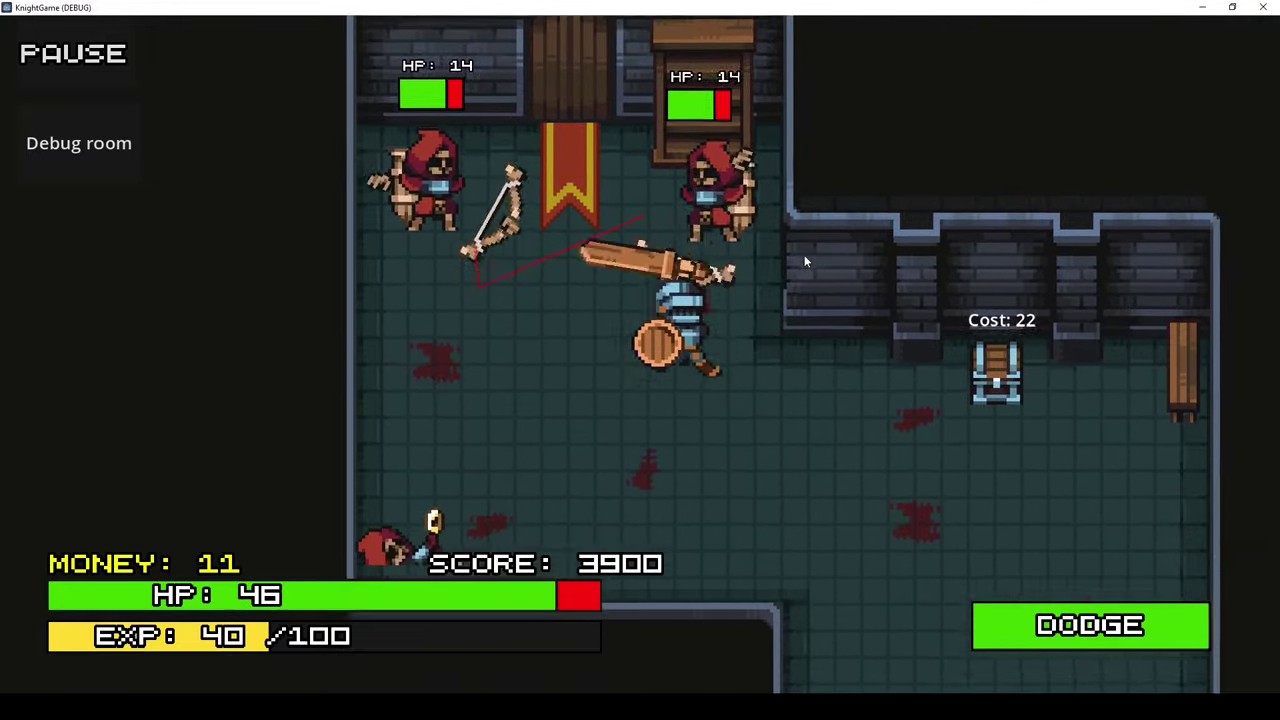
{"action": "left_click", "coordinate": [803, 262]}
{"action": "left_click", "coordinate": [801, 255]}
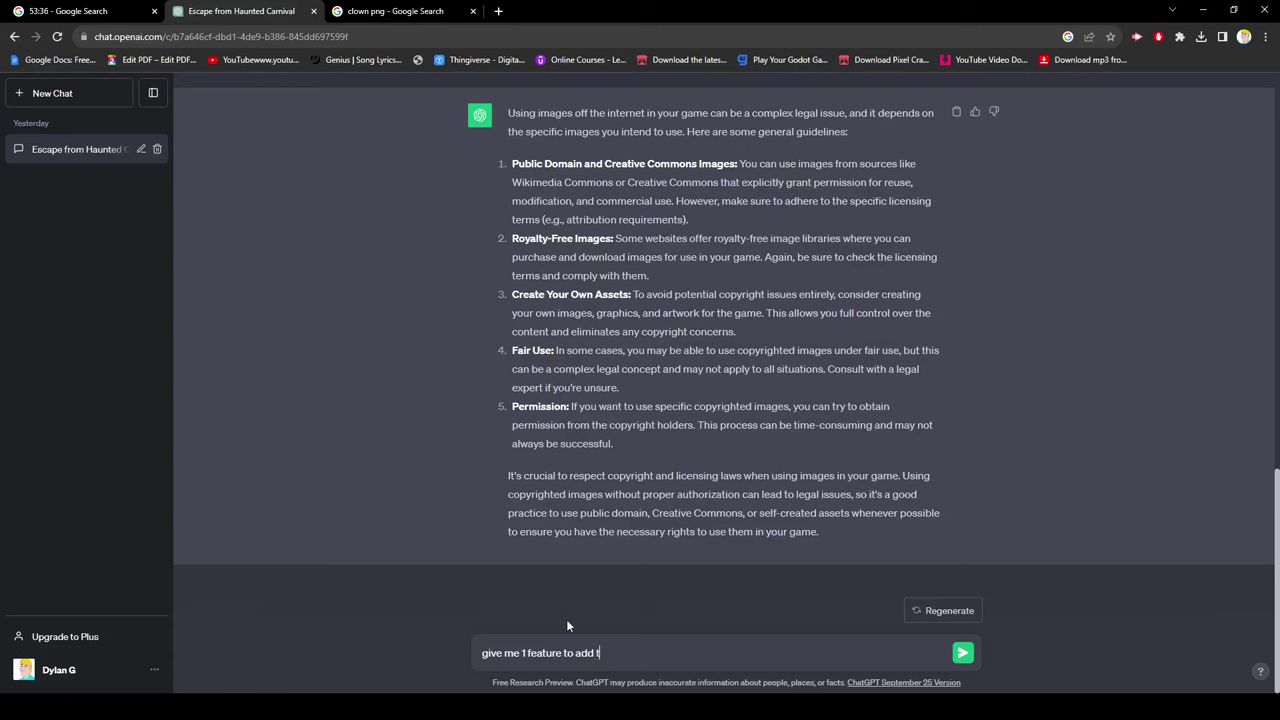
Ask ChatGPT to "give me 1 feature to add to this game".
{"action": "type", "text": "o this game"}
{"action": "key", "text": "Return"}
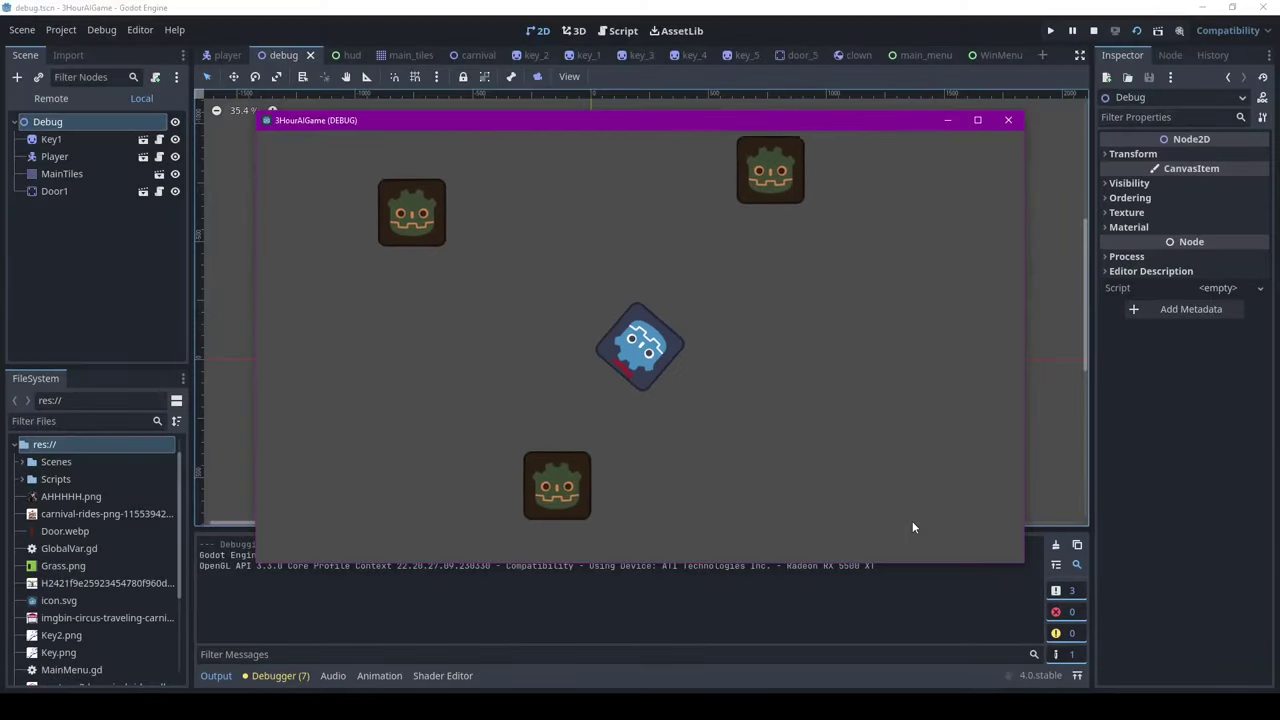
Playtest the debug scene by moving the player around and checking the flashlight's cone of view.
{"action": "key", "text": "Left"}
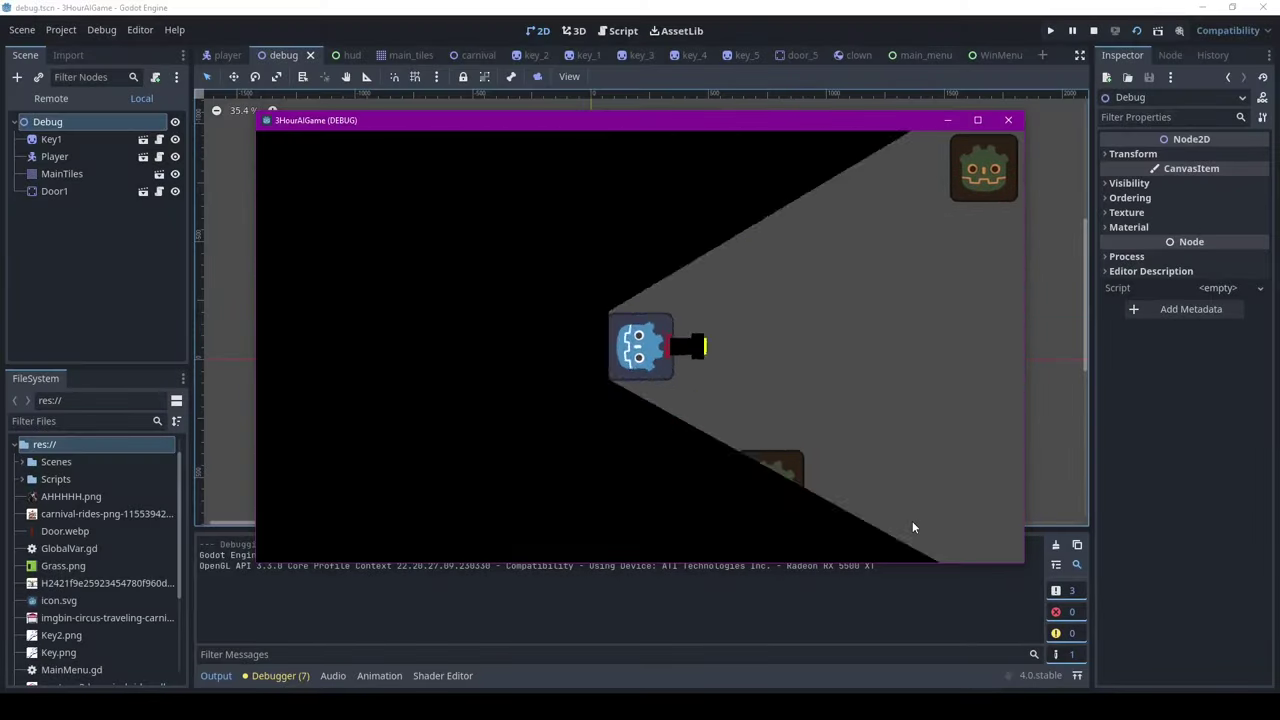
{"action": "key", "text": "Up"}
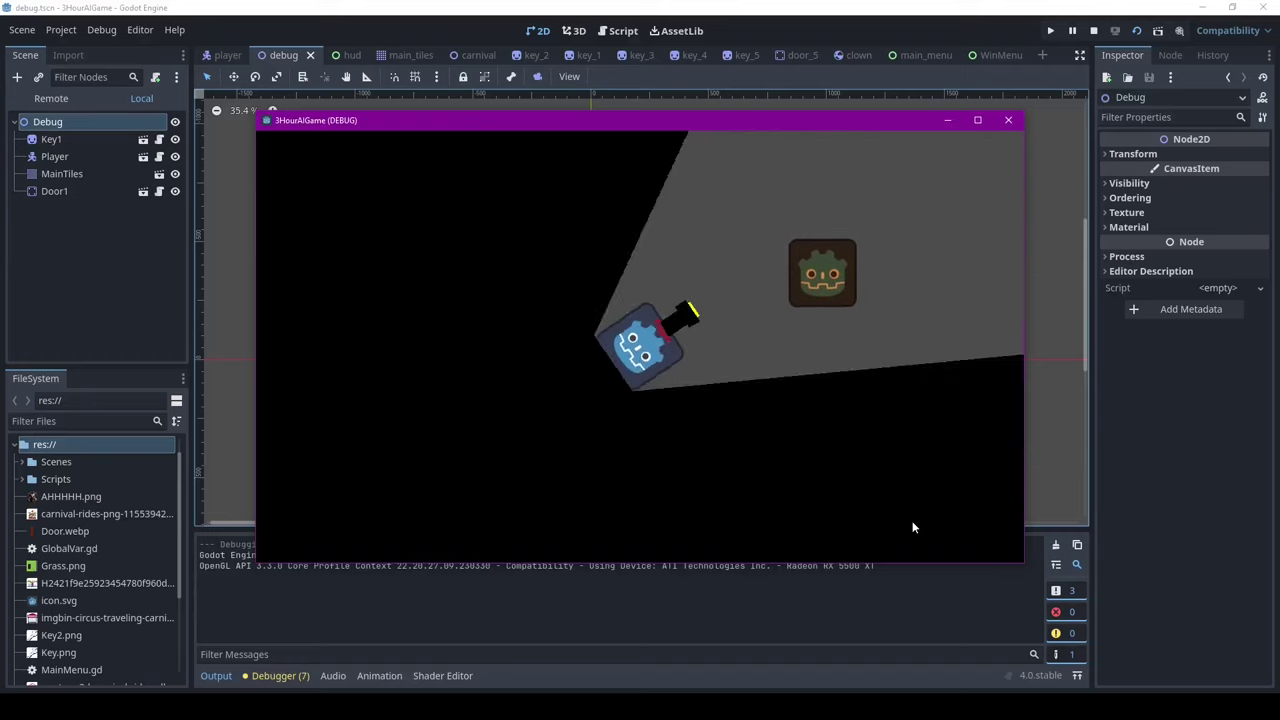
{"action": "key", "text": "Up"}
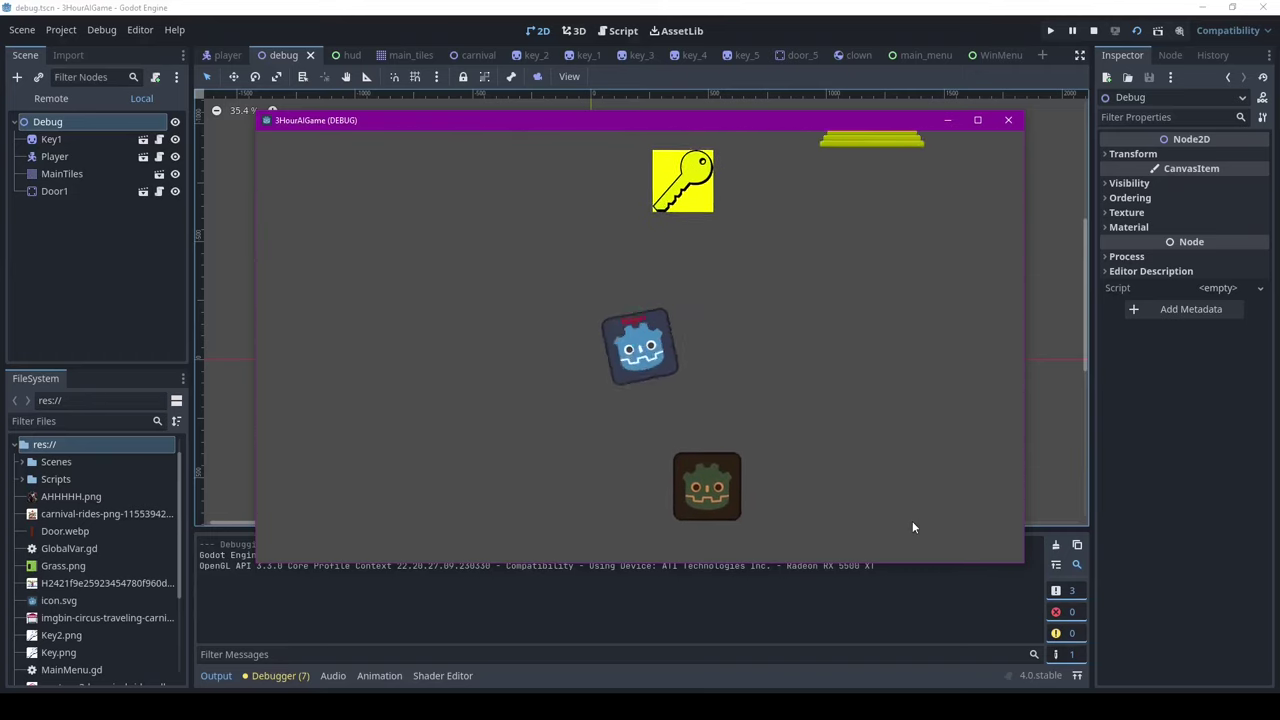
{"action": "key", "text": "Right"}
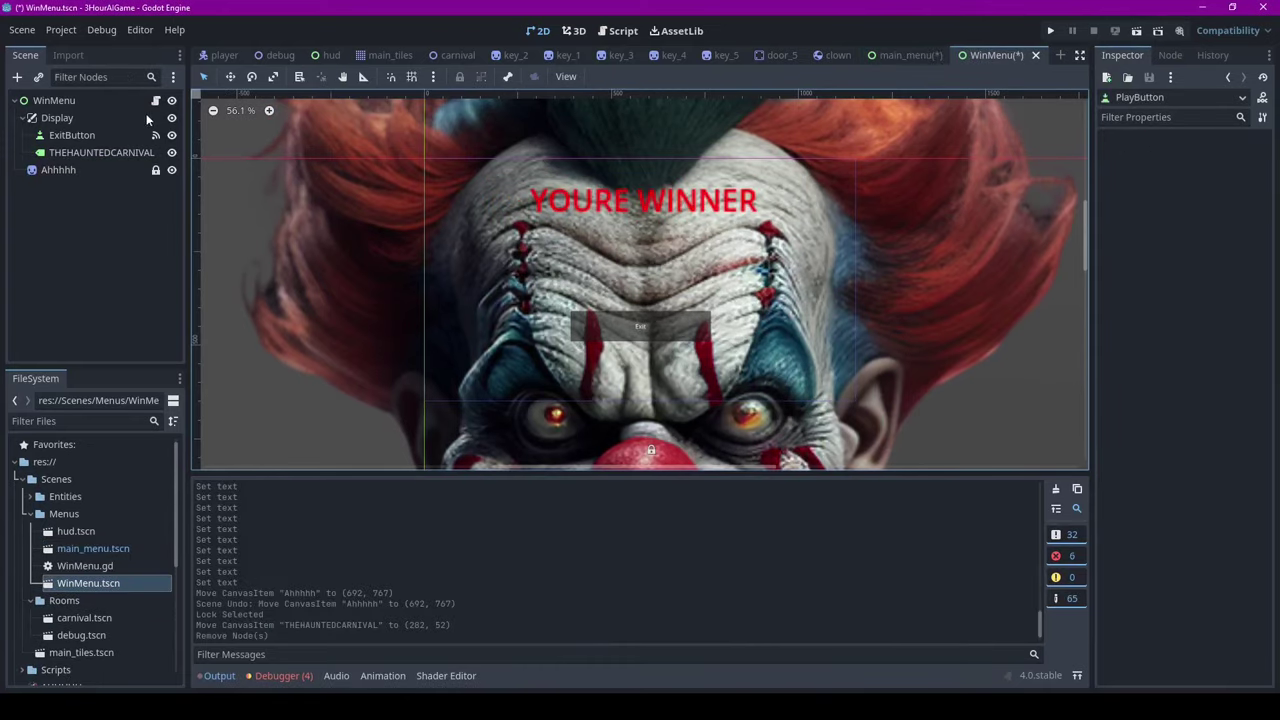
Open the script attached to the WinMenu root and select the ExitButton node.
{"action": "left_click", "coordinate": [155, 100]}
{"action": "left_click", "coordinate": [72, 135]}
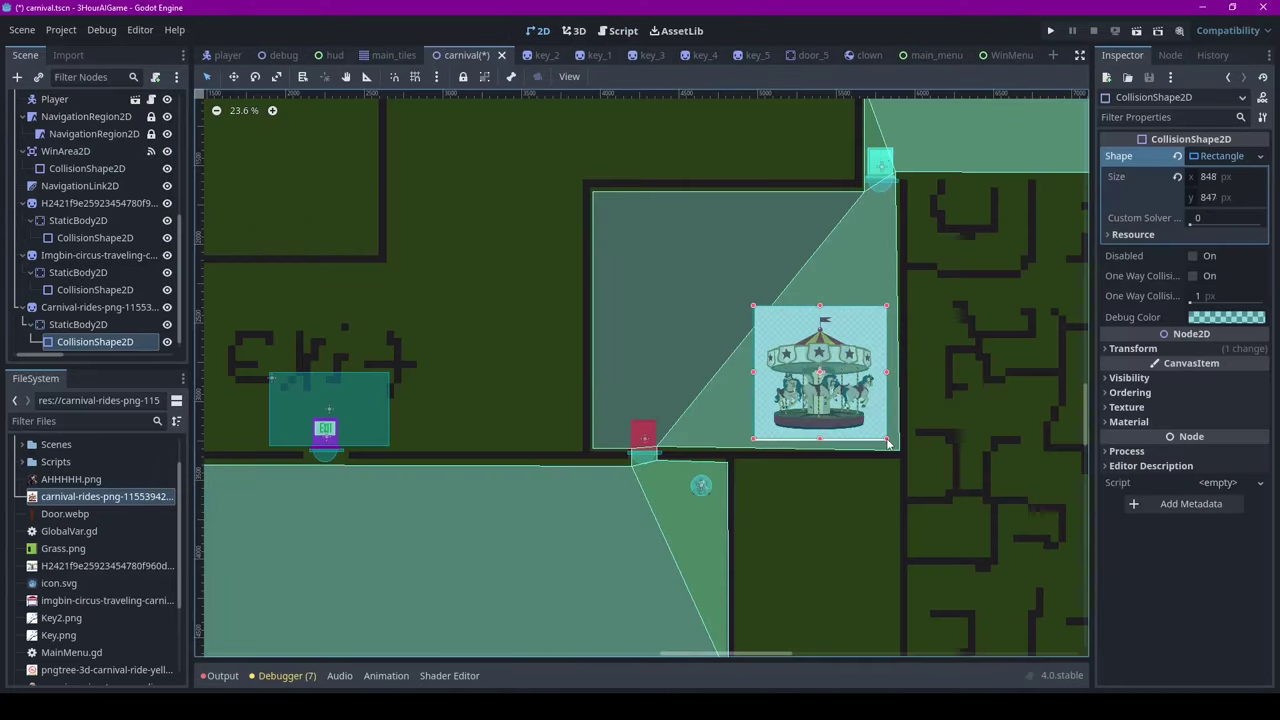
Playtest the carnival level, walking the player into the small side rooms to collect the yellow key.
{"action": "scroll", "coordinate": [888, 444], "scroll_direction": "down", "scroll_amount": 6}
{"action": "left_click", "coordinate": [640, 400]}
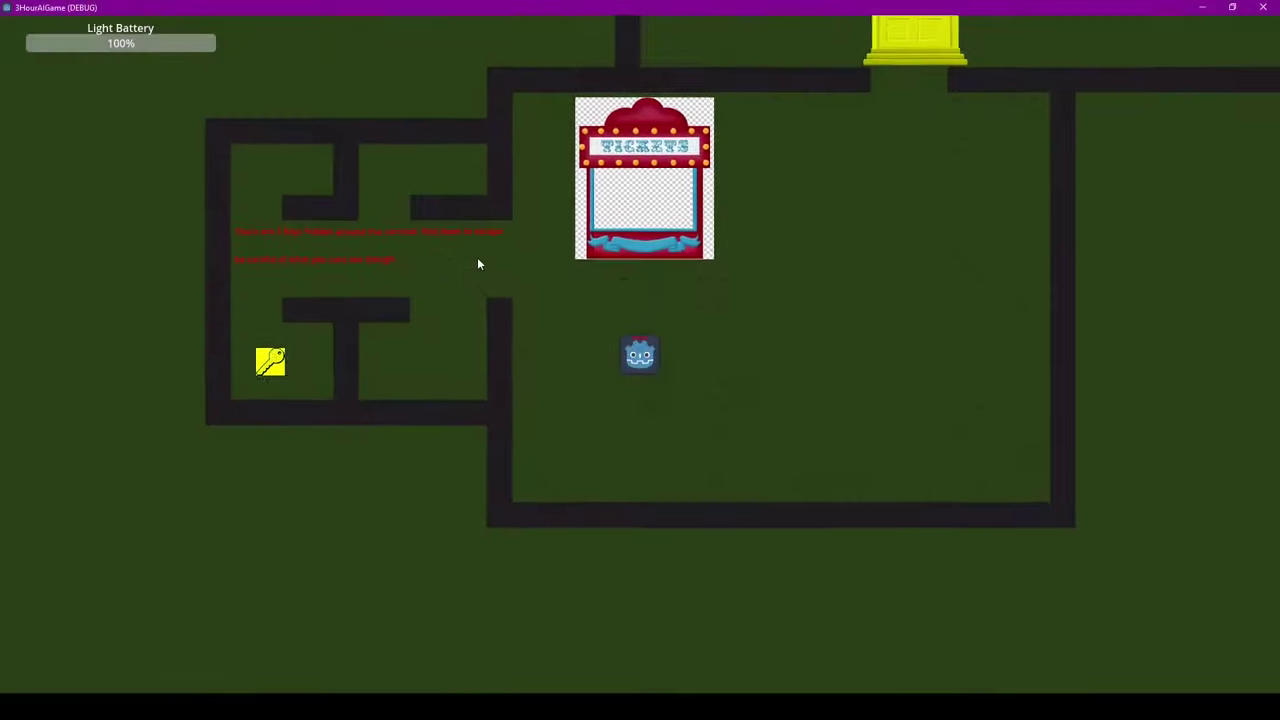
{"action": "key", "text": "Up"}
{"action": "key", "text": "Left"}
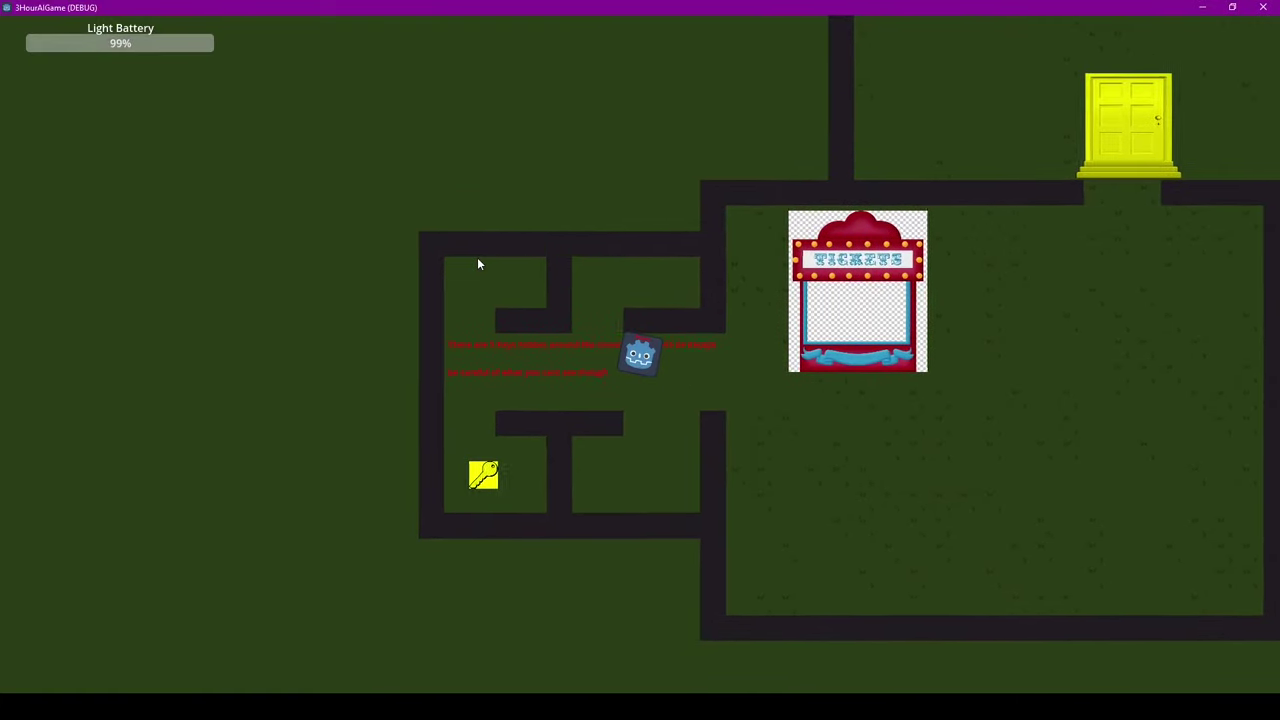
{"action": "key", "text": "Down"}
{"action": "key", "text": "Left"}
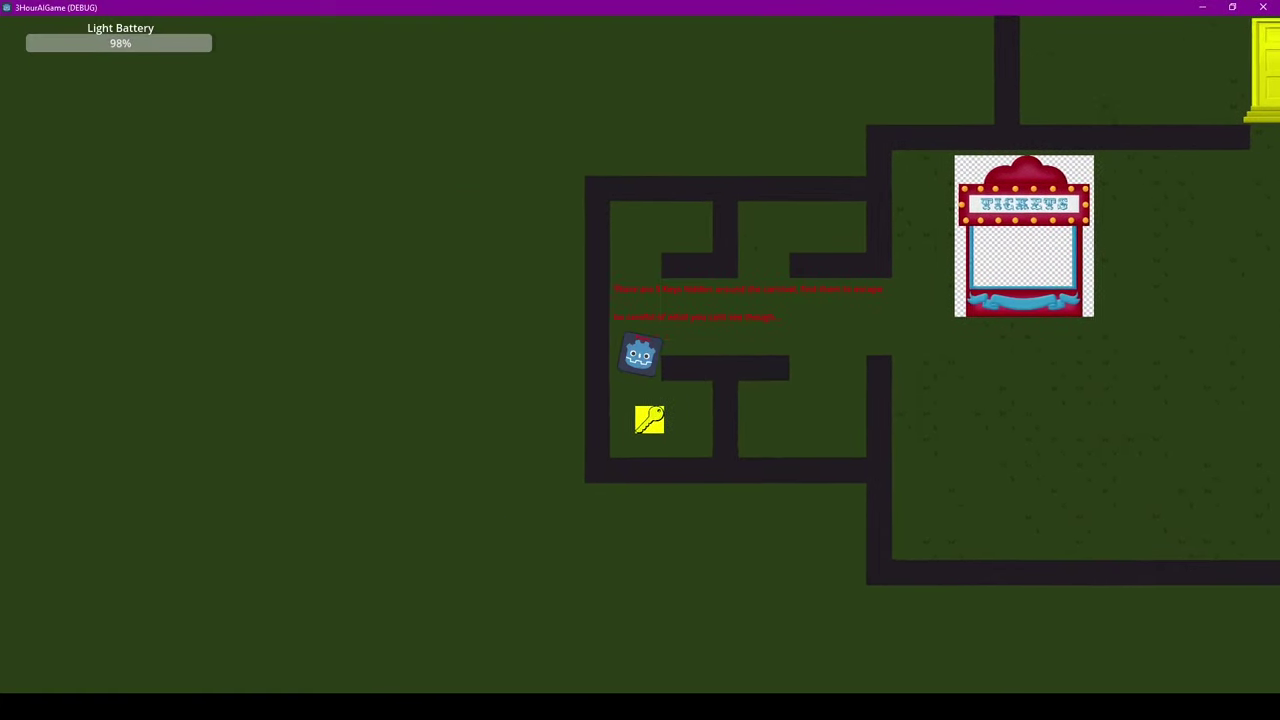
{"action": "key", "text": "Up"}
{"action": "key", "text": "Right"}
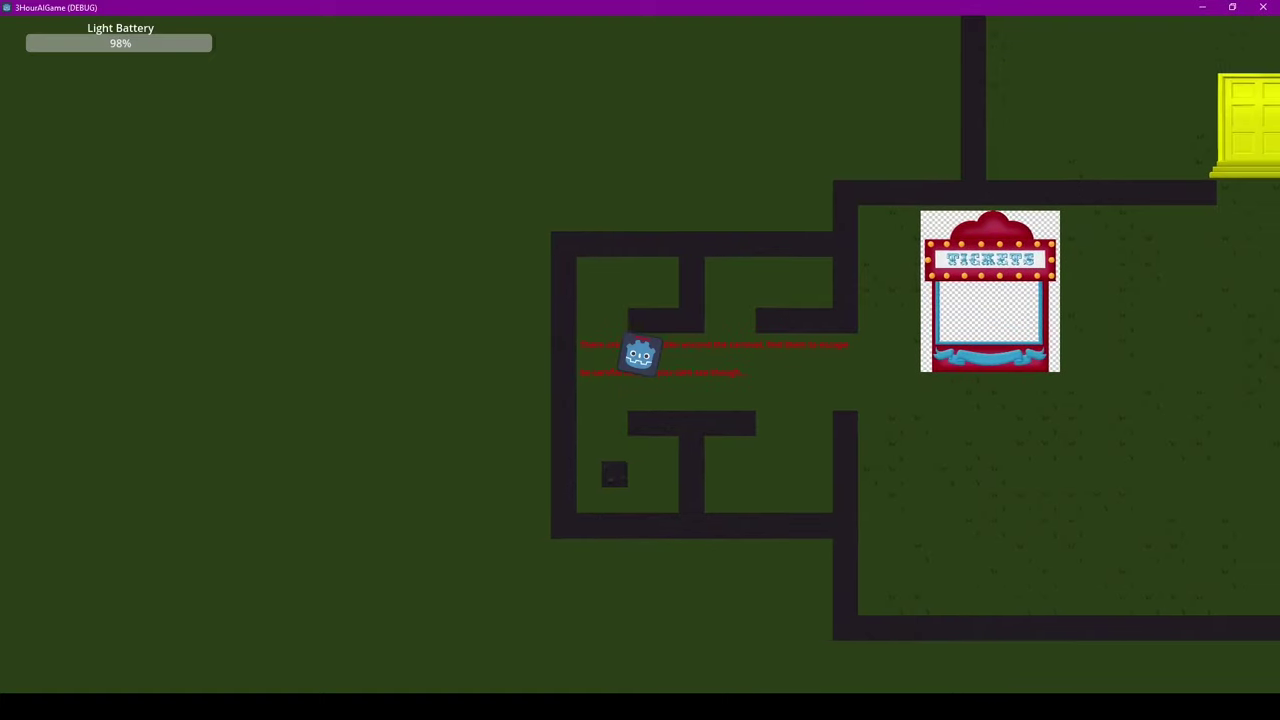
Move the player back past the ticket booth and through the yellow door into the next area.
{"action": "key", "text": "Right"}
{"action": "key", "text": "Up"}
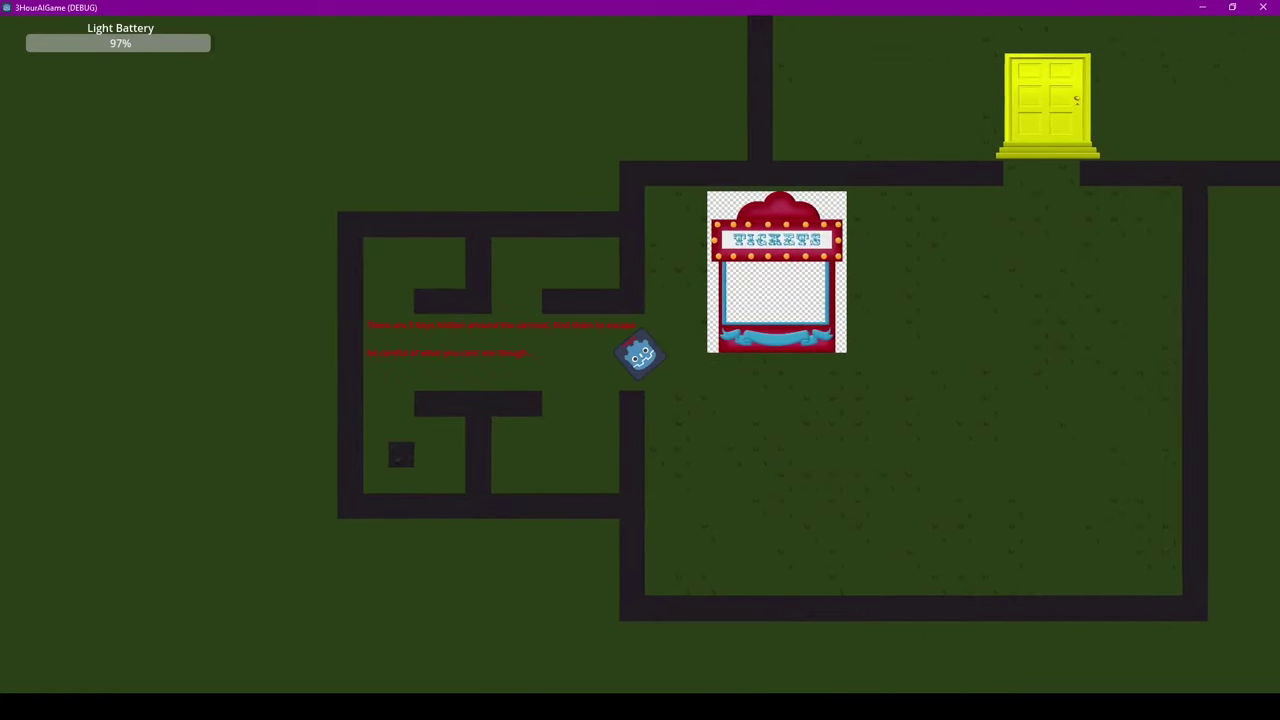
{"action": "key", "text": "Right"}
{"action": "key", "text": "Up"}
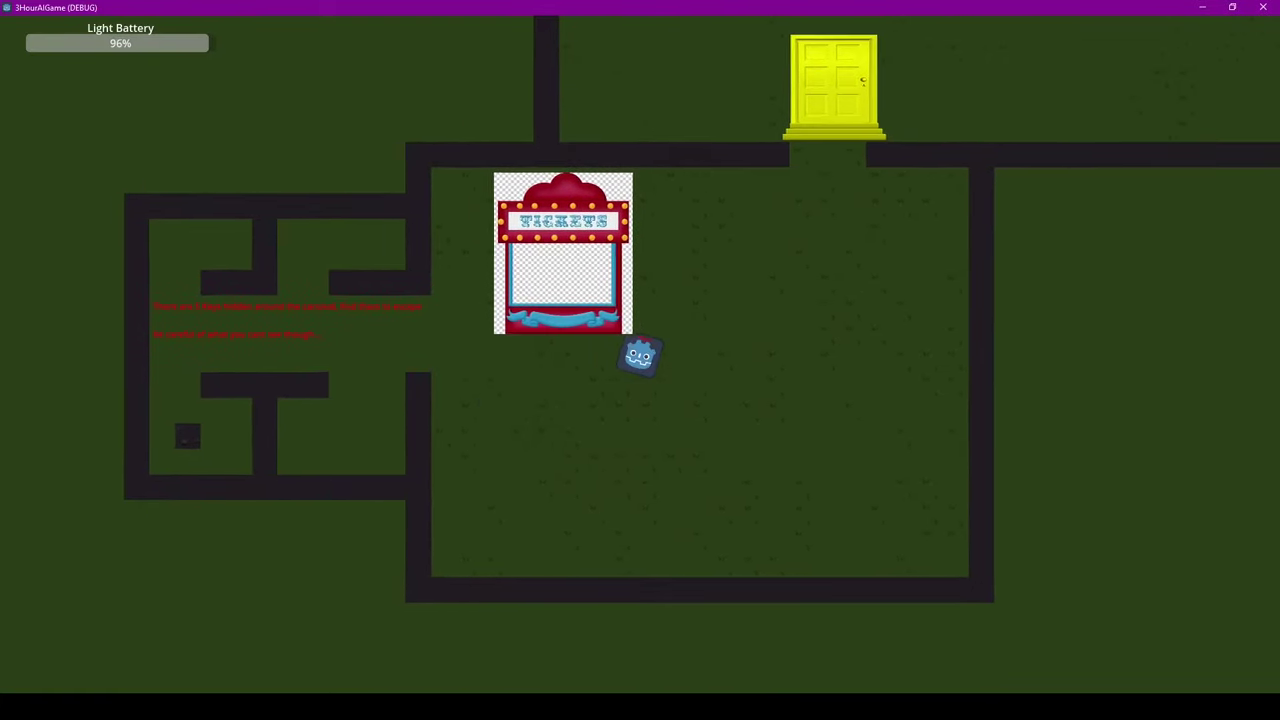
{"action": "key", "text": "Up"}
{"action": "key", "text": "Right"}
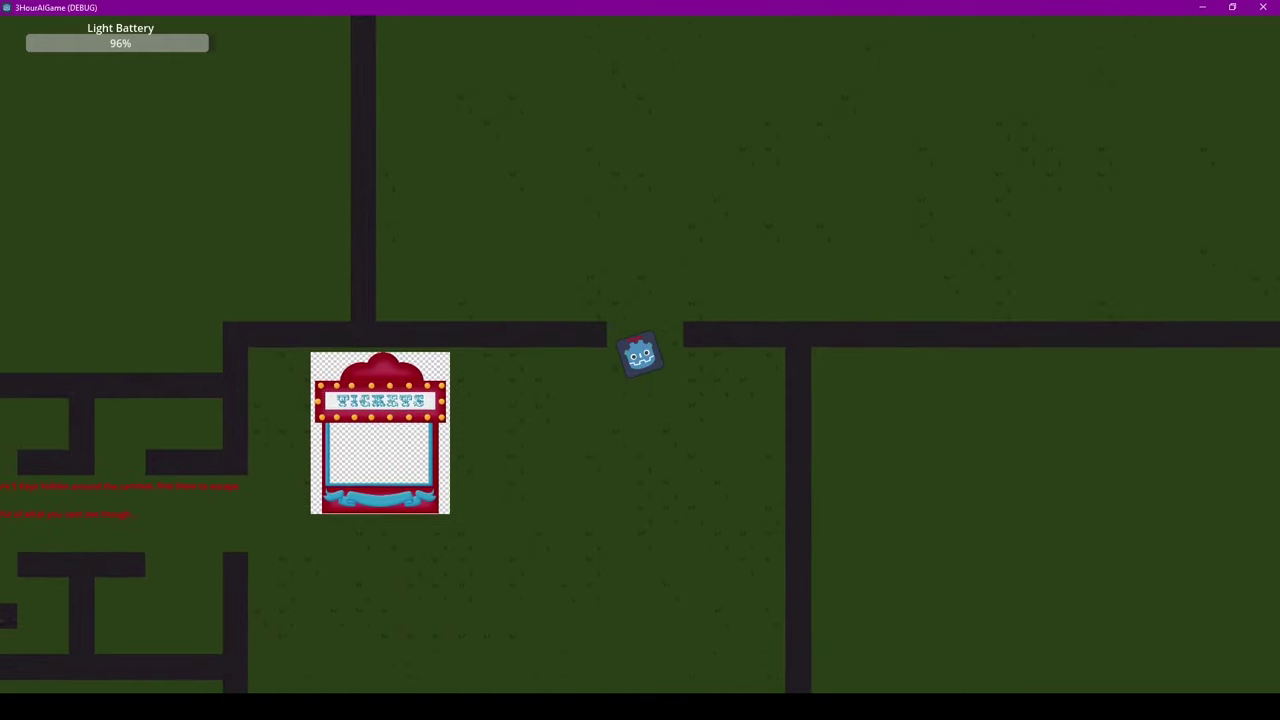
{"action": "key", "text": "Up"}
{"action": "key", "text": "Right"}
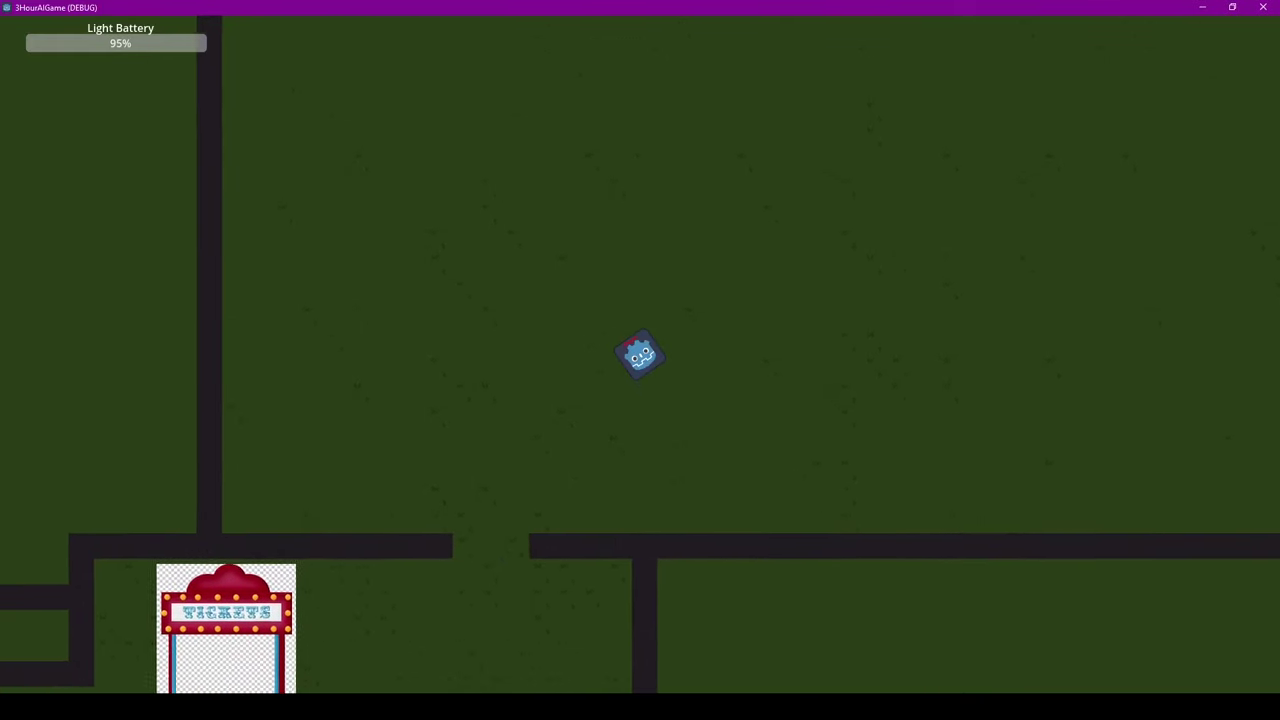
Cross the large open area with the player and enter the gap between the walls near the Connect Four picture.
{"action": "key", "text": "Left"}
{"action": "key", "text": "Up"}
{"action": "key", "text": "Right"}
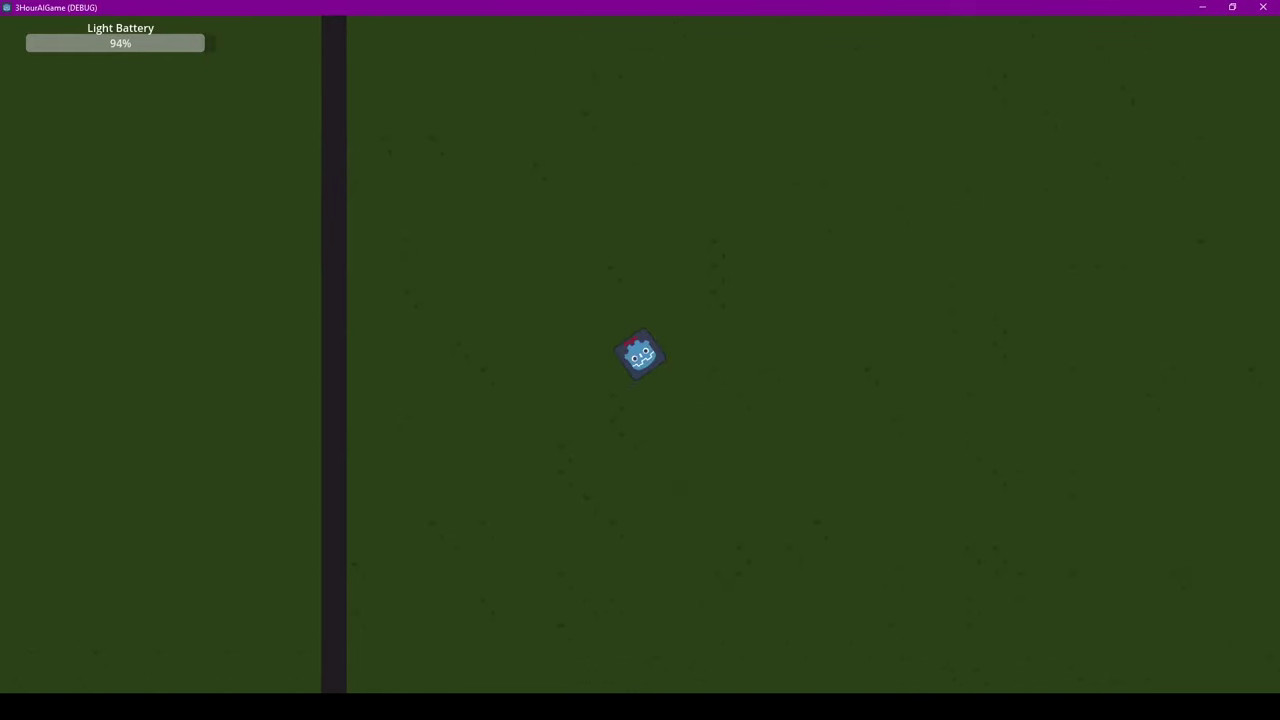
{"action": "key", "text": "Up"}
{"action": "key", "text": "Left"}
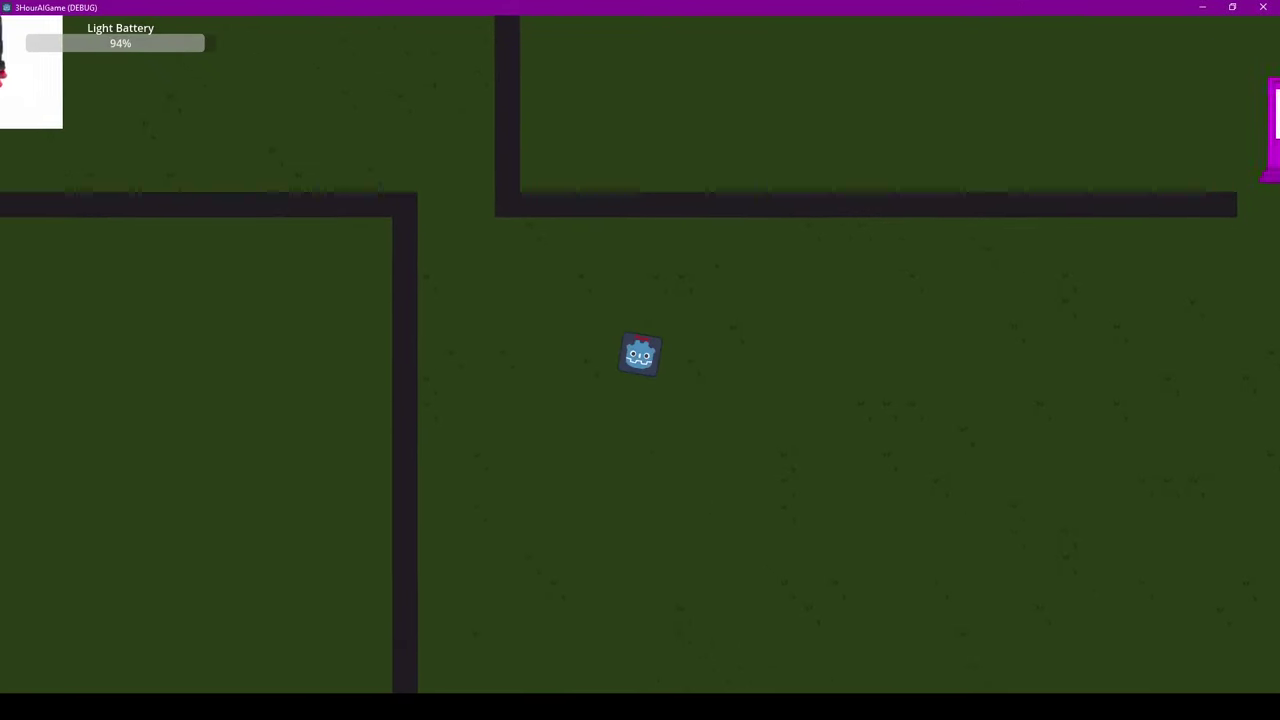
{"action": "key", "text": "Up"}
{"action": "key", "text": "Left"}
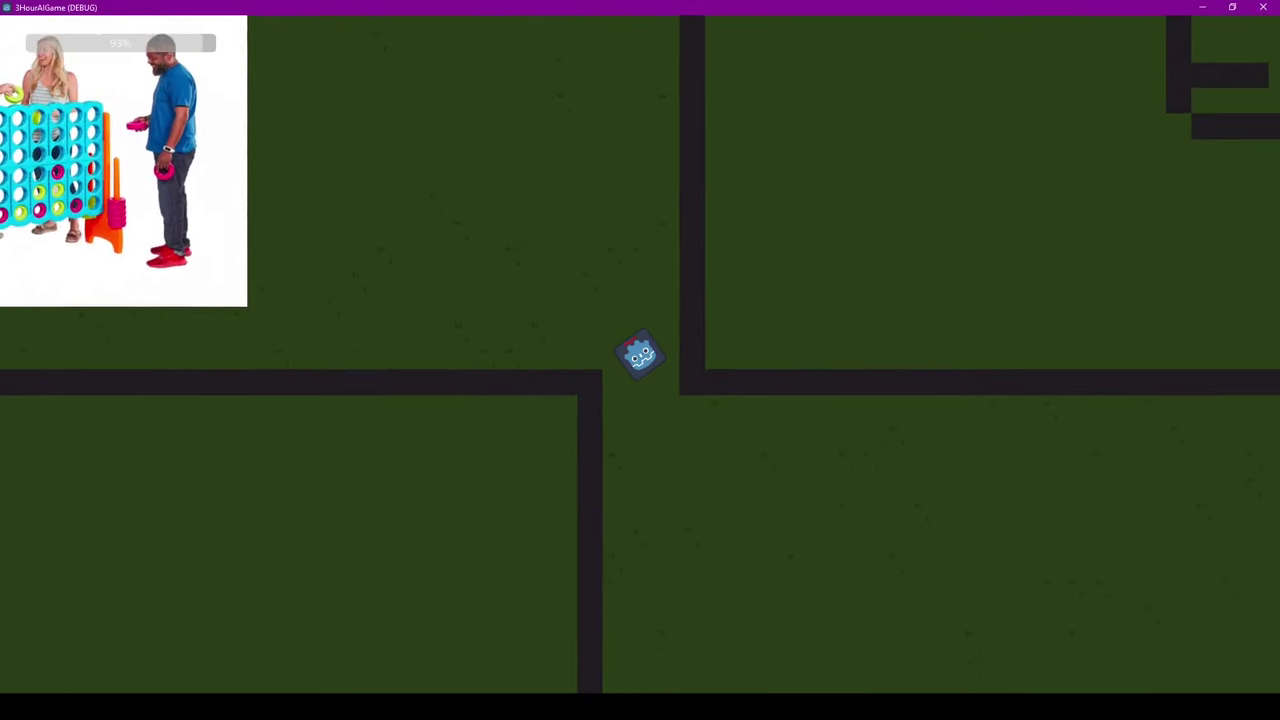
Explore the room around the Connect Four picture with the player and test the flashlight in the dark.
{"action": "key", "text": "Up"}
{"action": "key", "text": "Right"}
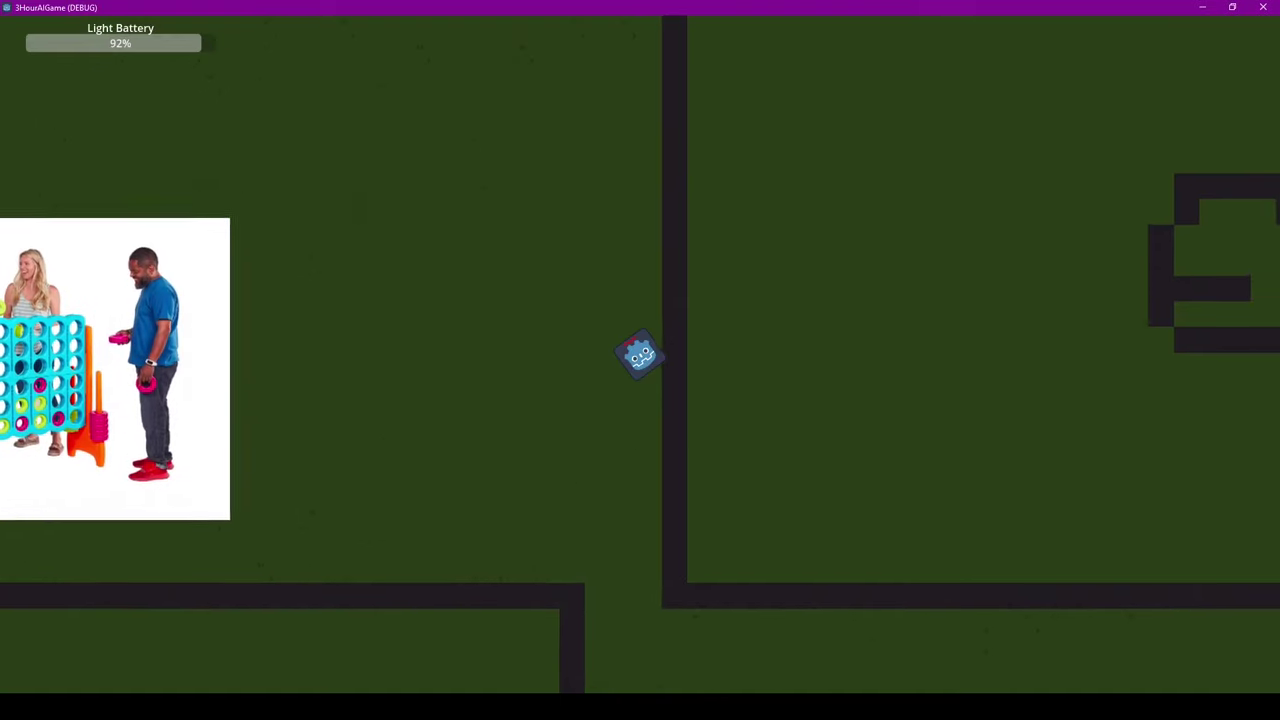
{"action": "key", "text": "Up"}
{"action": "key", "text": "Left"}
{"action": "key", "text": "Up"}
{"action": "key", "text": "Left"}
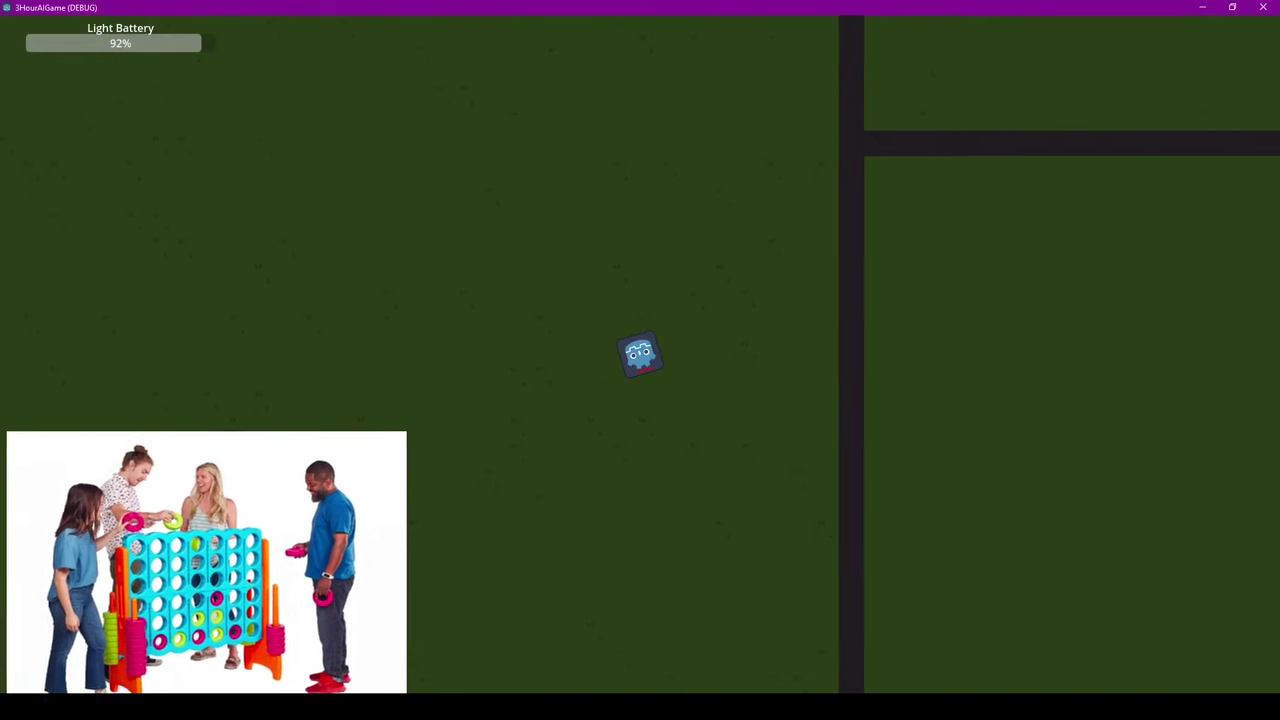
{"action": "key", "text": "Down"}
{"action": "key", "text": "Left"}
{"action": "key", "text": "Down"}
{"action": "key", "text": "Left"}
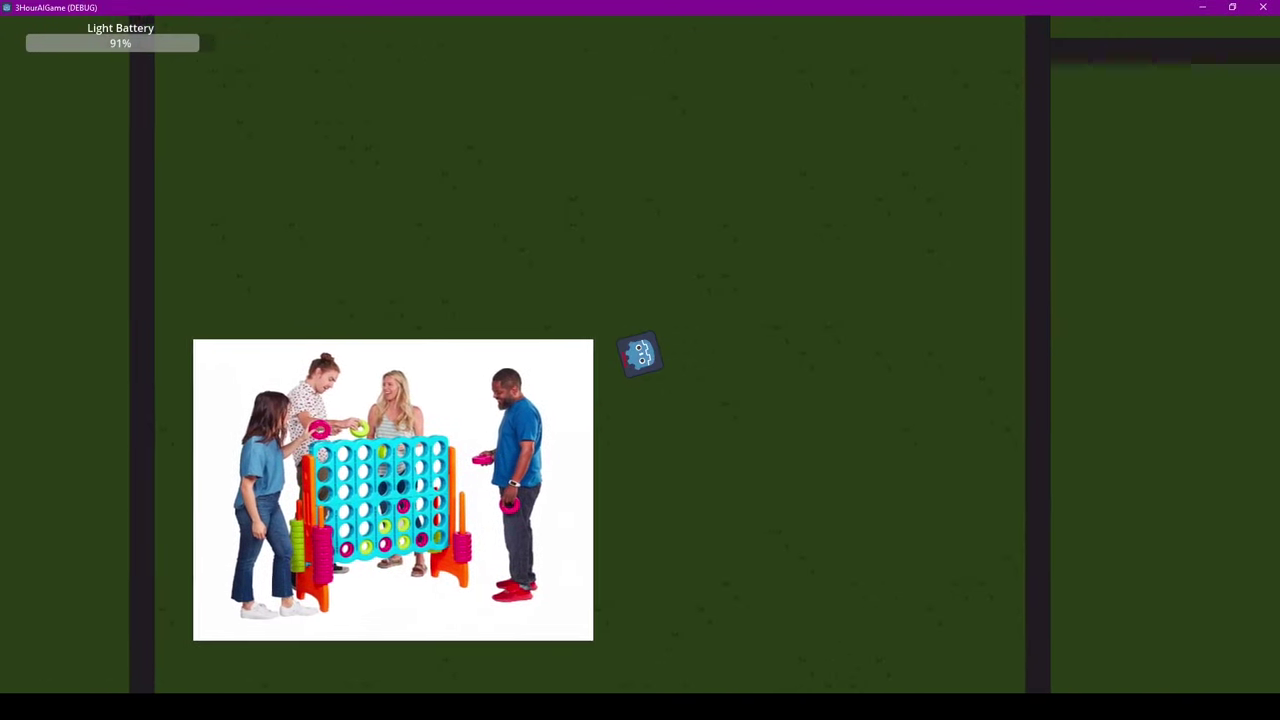
{"action": "key", "text": "Up"}
{"action": "key", "text": "Right"}
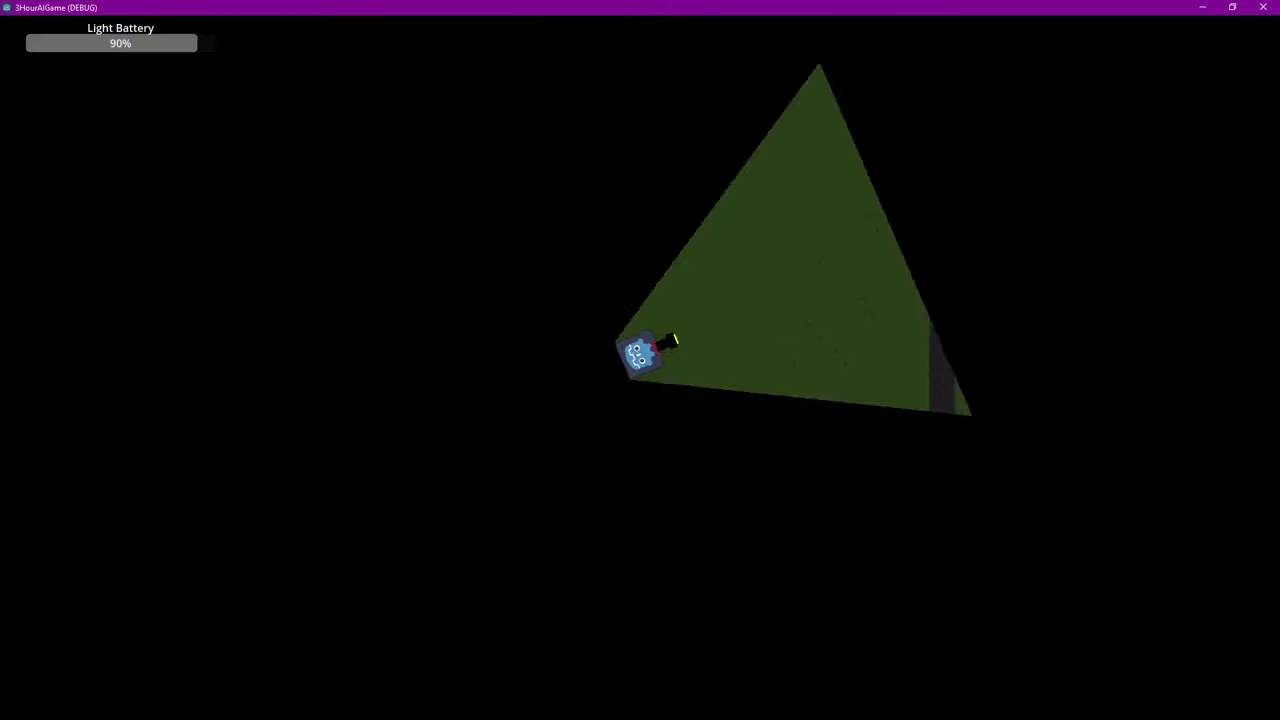